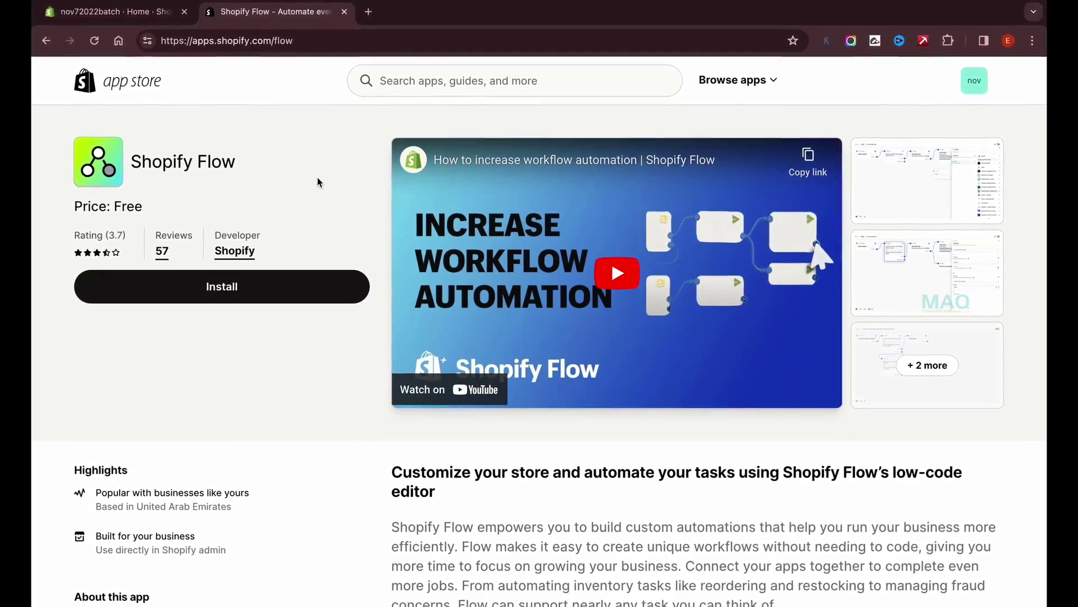
Preview the app screenshot, install Shopify Flow, and dismiss the workflow import dialog.
click(954, 155)
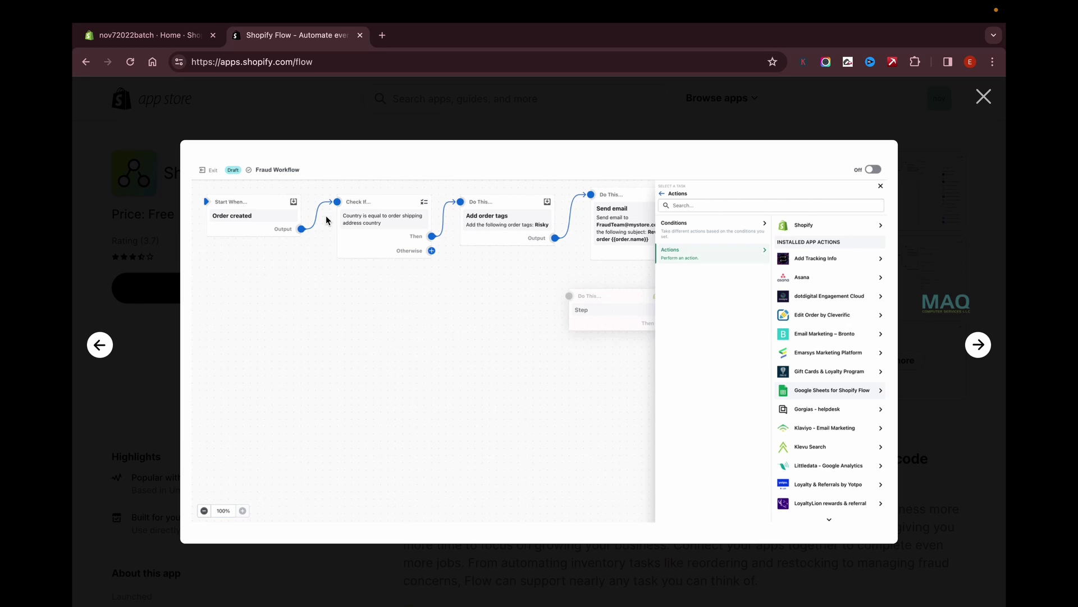
key(Escape)
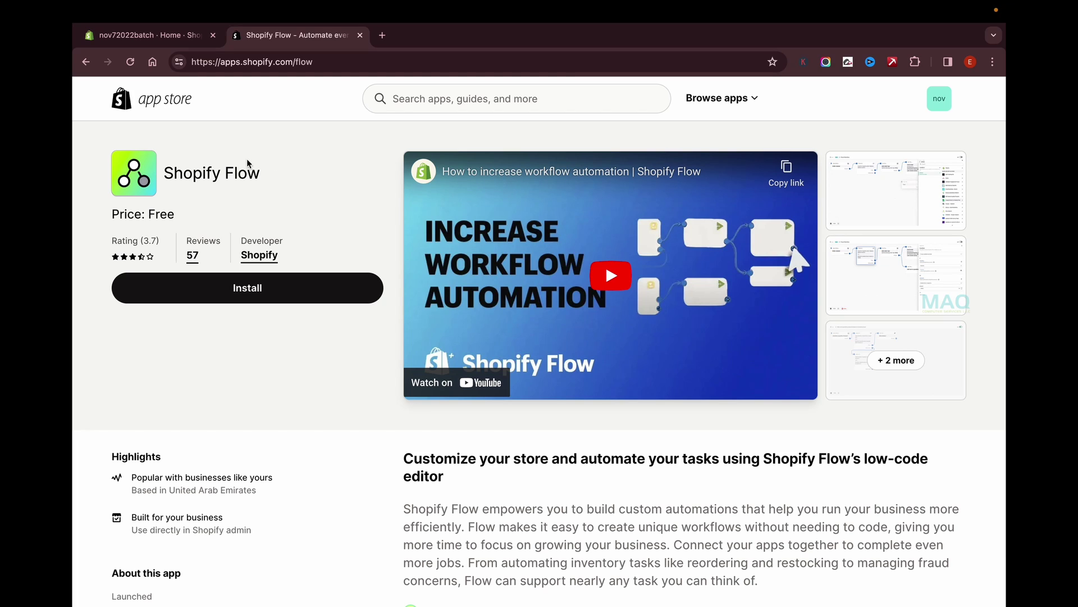
click(242, 288)
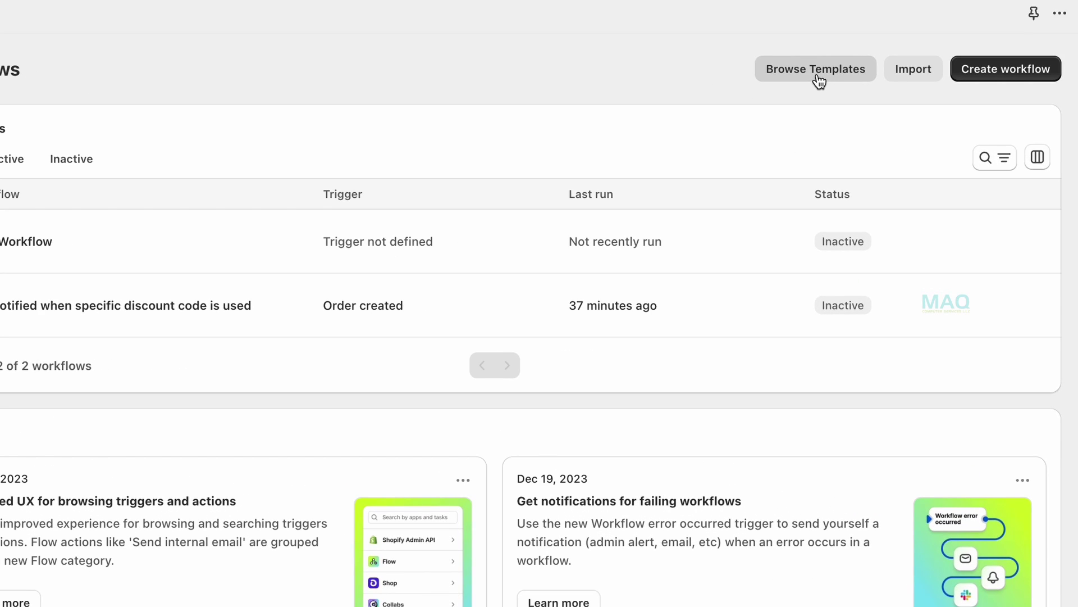
click(899, 69)
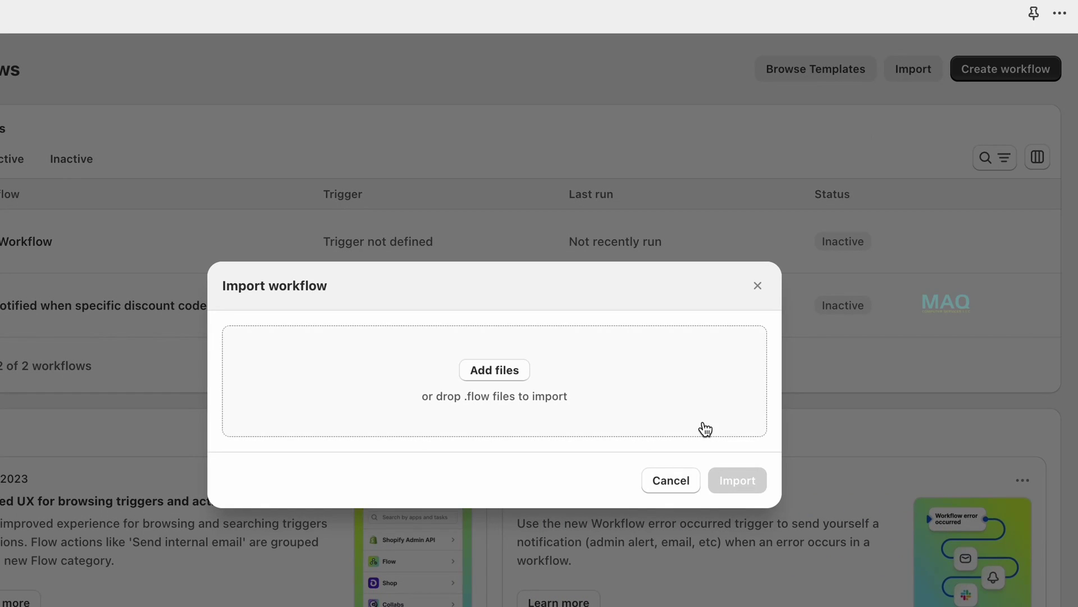
click(682, 488)
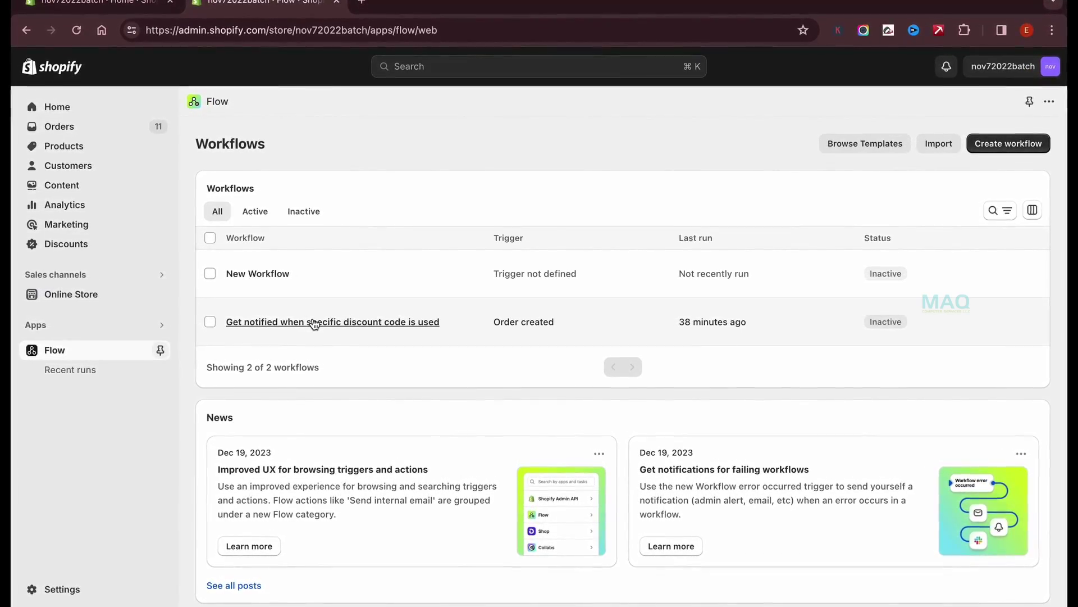
Open the old workflow, then search templates for 'dis' and pick the specific discount code template.
click(316, 324)
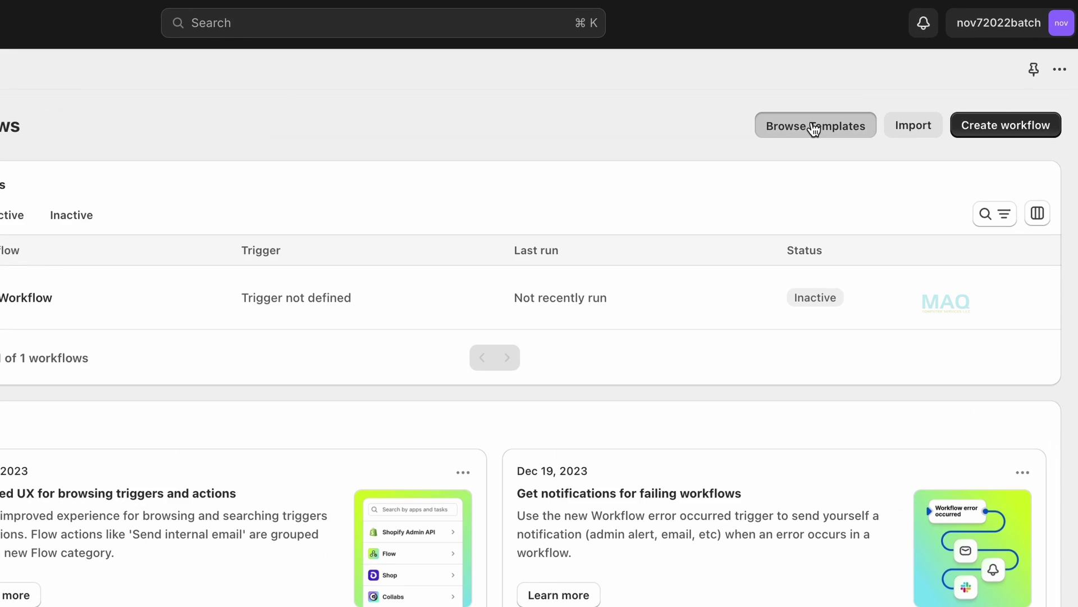
click(814, 127)
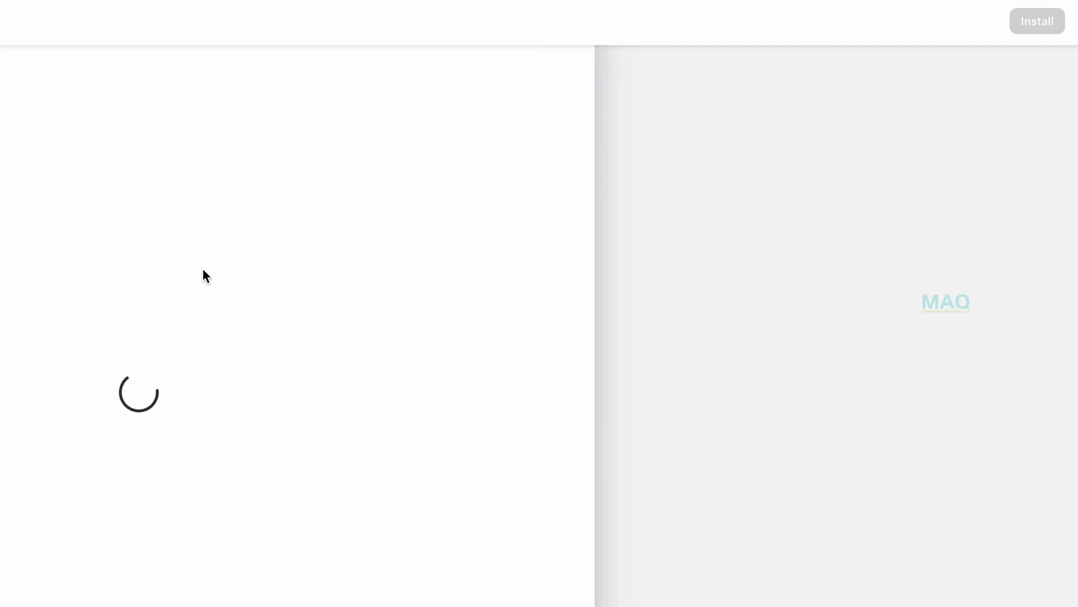
text(discounts)
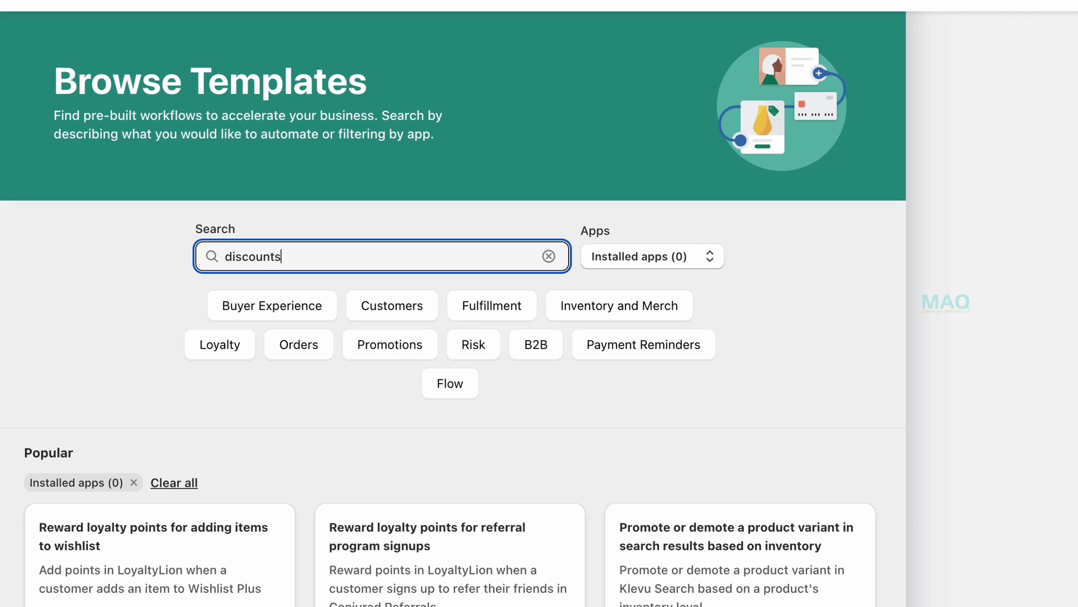
key(Return)
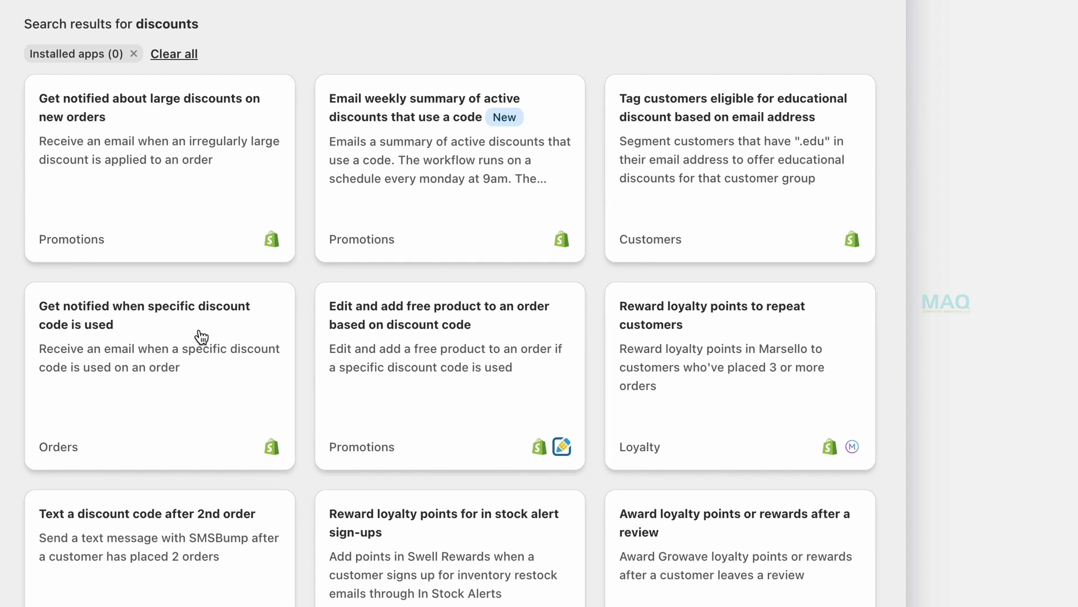
click(138, 352)
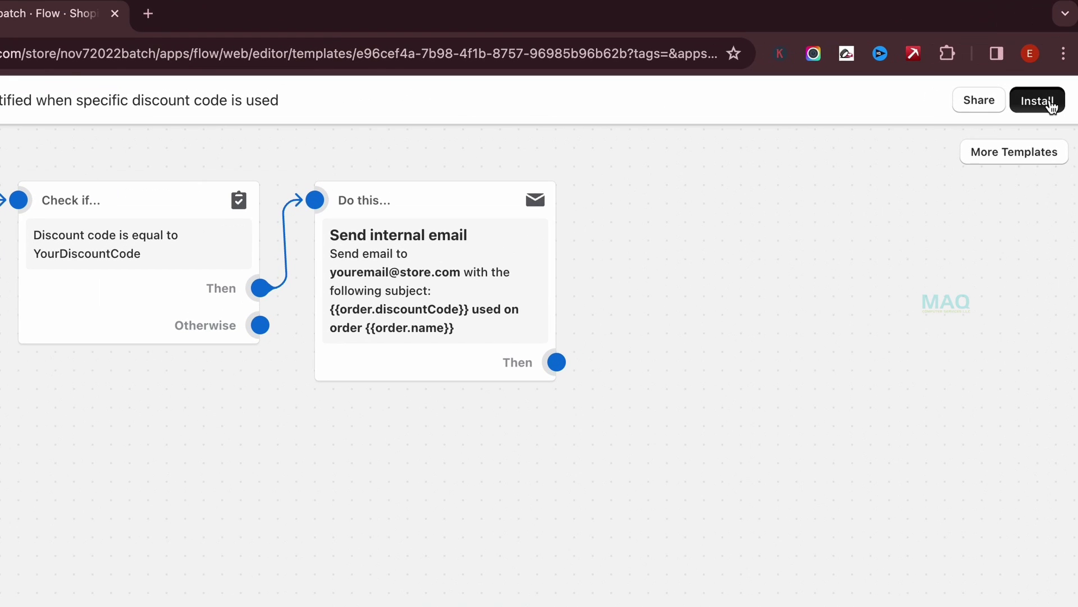
Install the template as a new inactive workflow and return to its overview page.
click(984, 97)
mouse_move(106, 170)
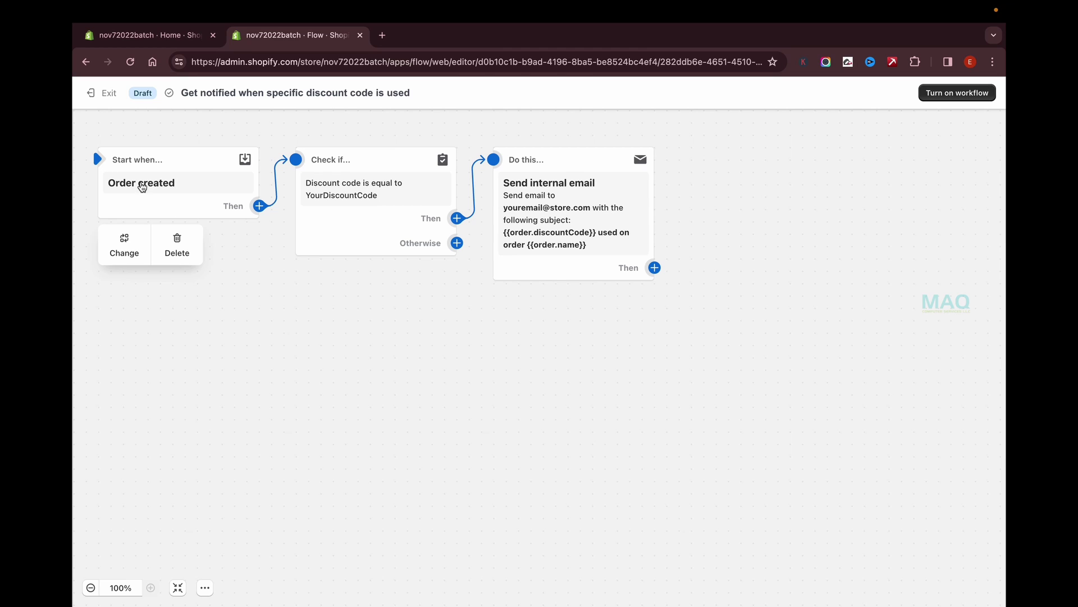
mouse_move(597, 160)
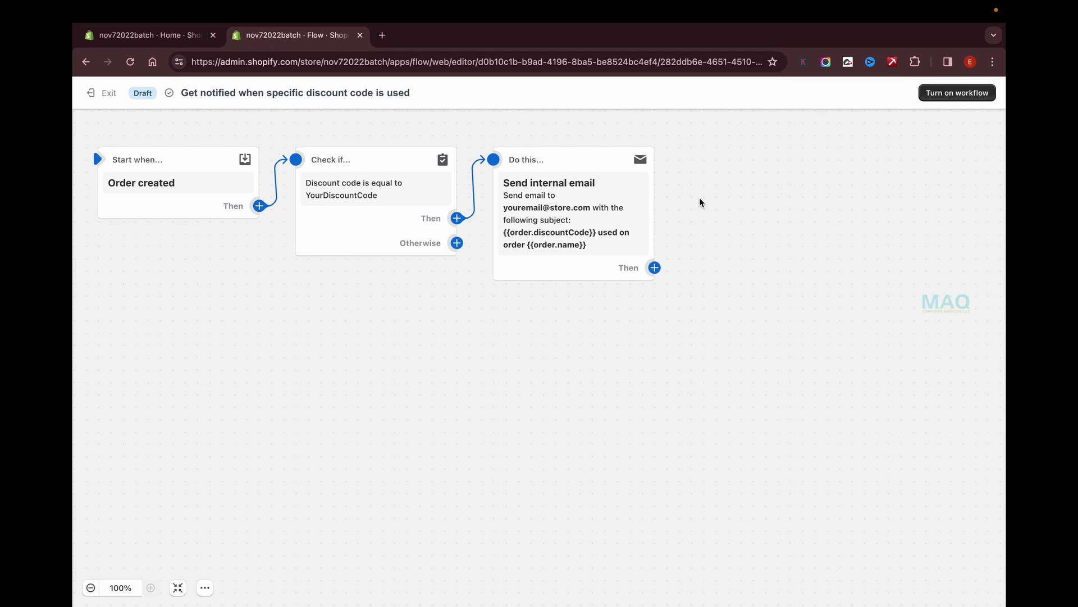
mouse_move(205, 198)
mouse_move(429, 218)
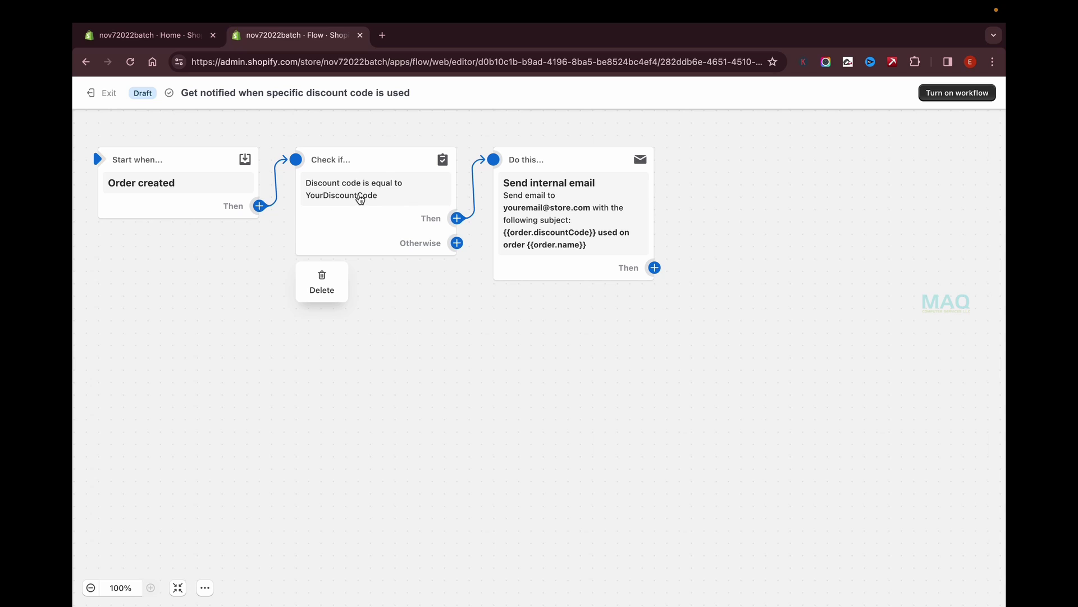
click(91, 93)
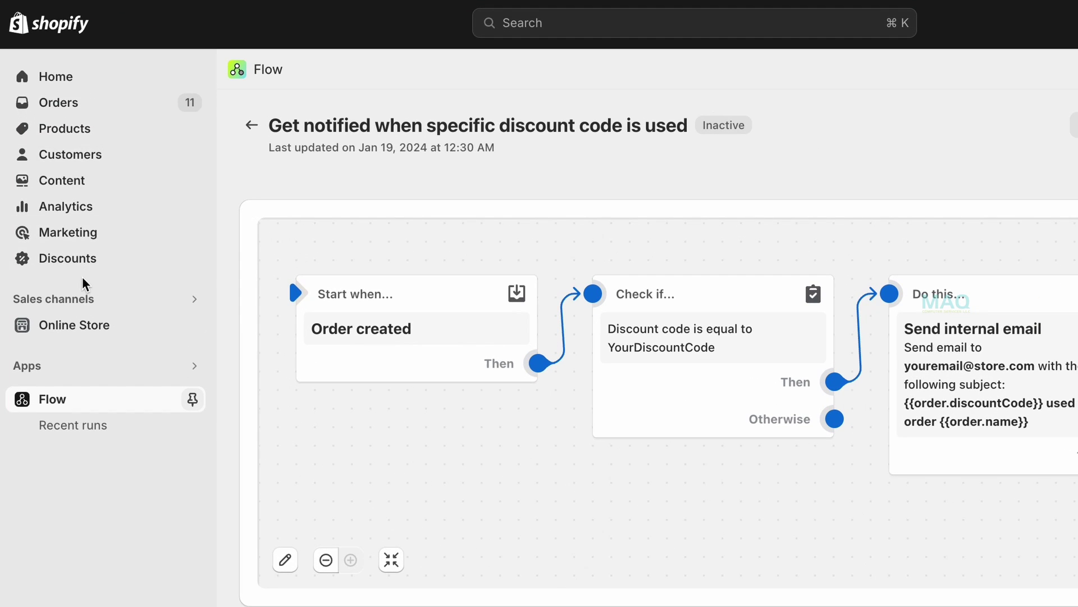
Create an amount-off-order discount with code SAIF2024 giving 10% off, and save it.
click(133, 254)
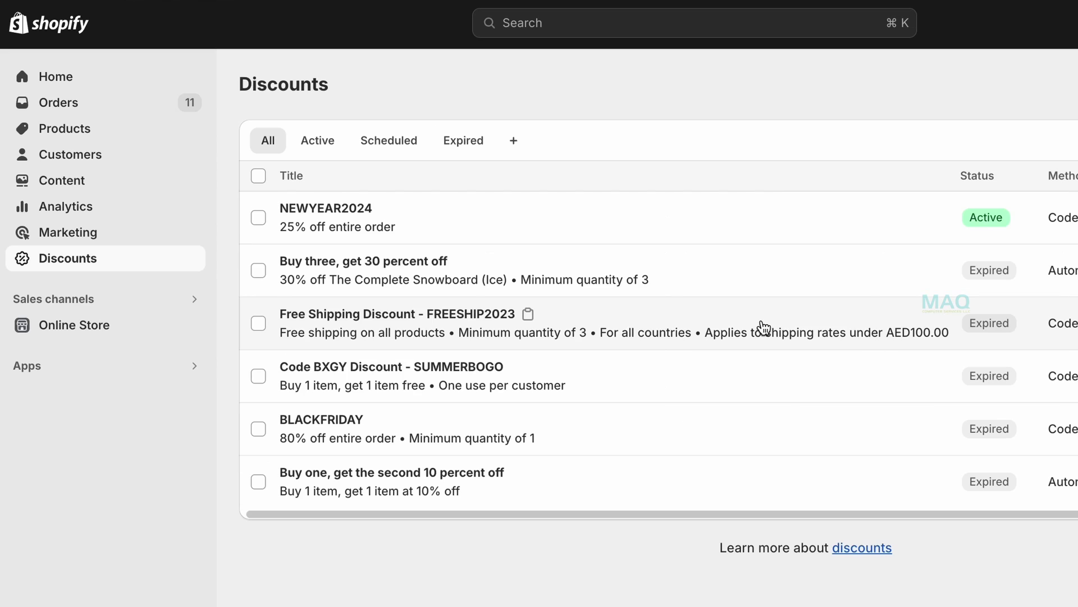
click(994, 89)
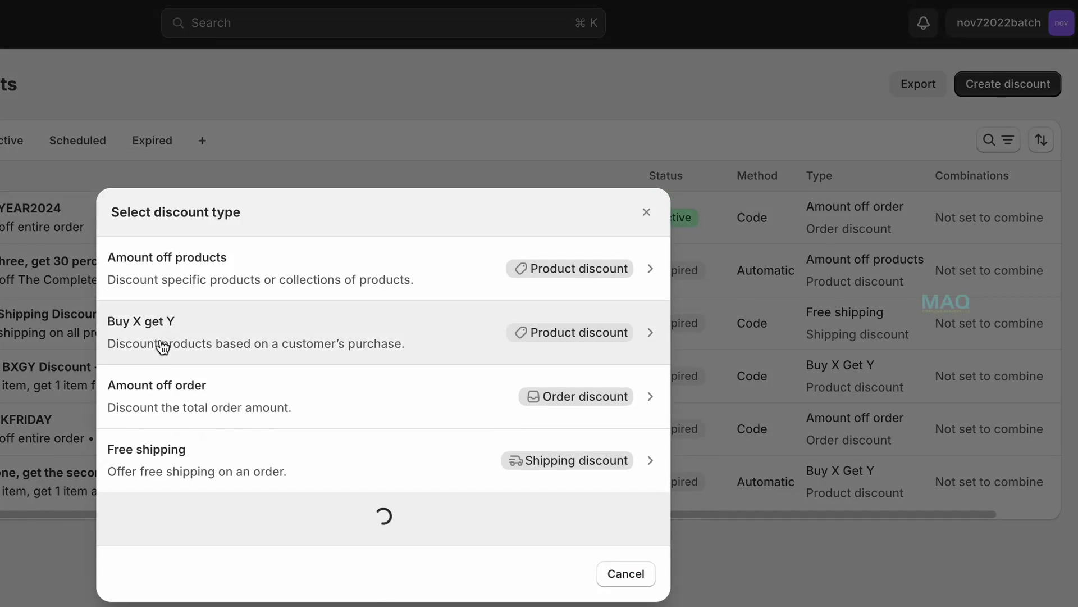
click(186, 428)
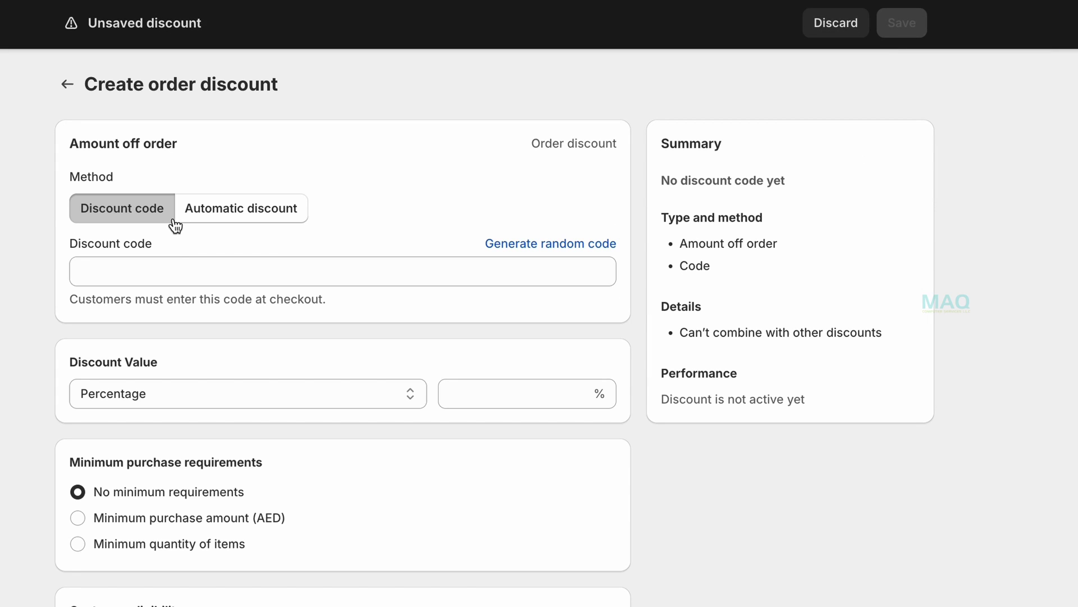
click(160, 273)
text(SAIF2024)
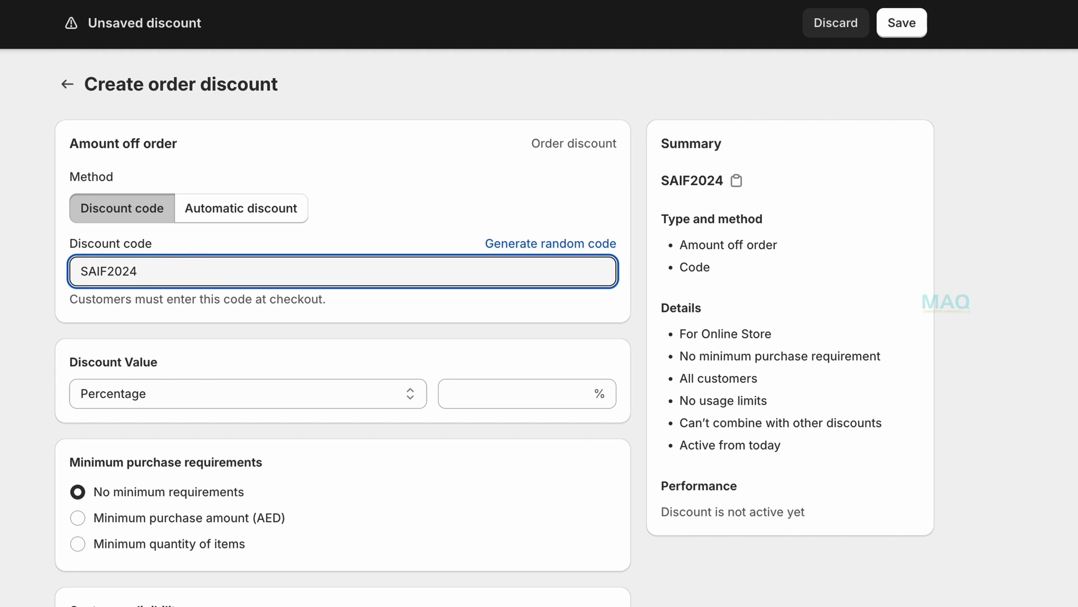
click(512, 403)
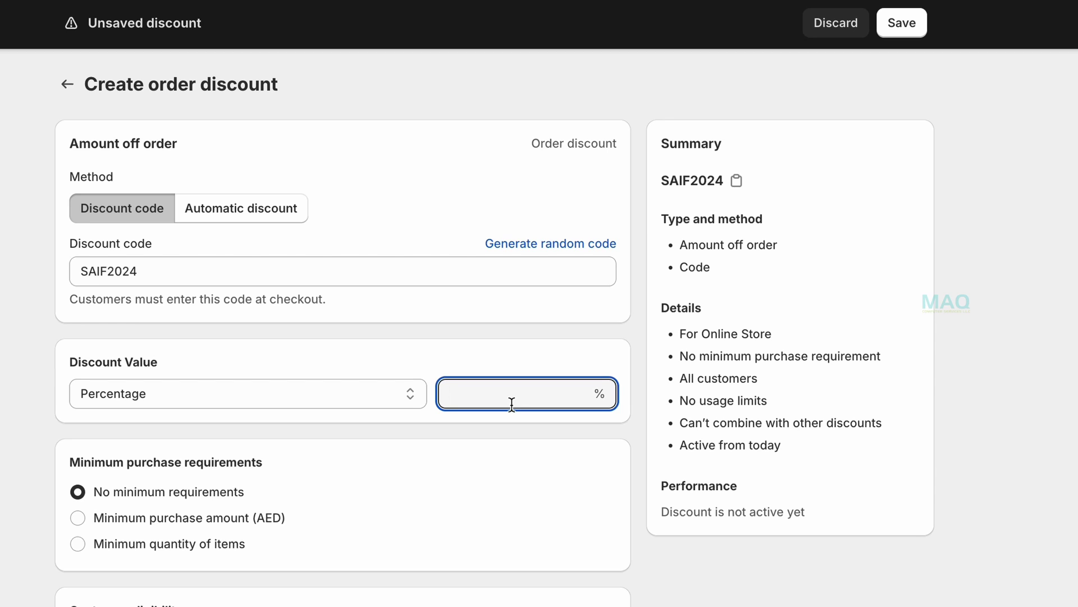
text(10)
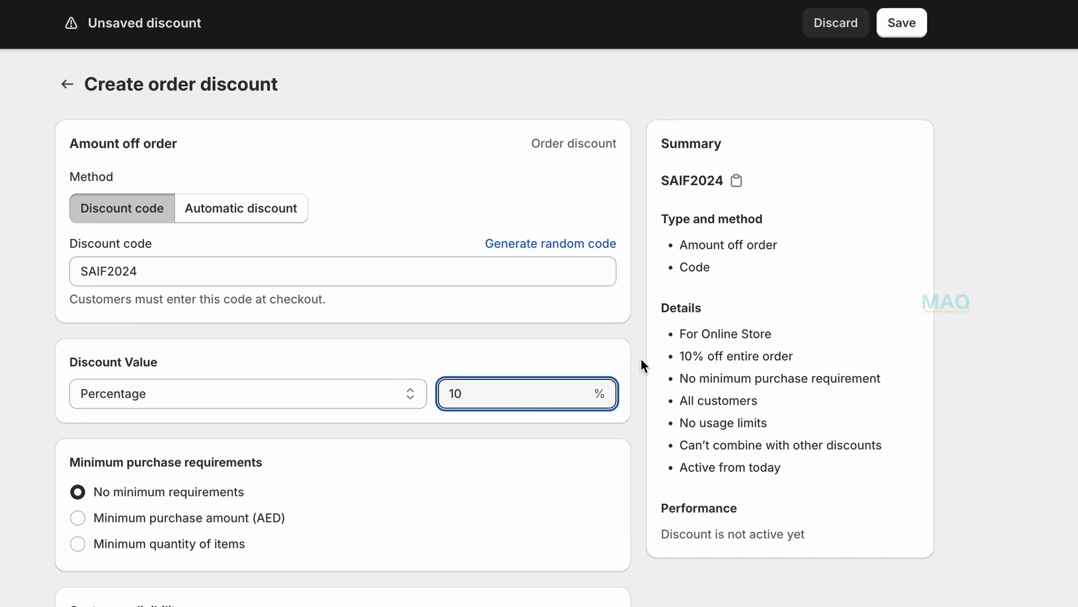
click(641, 358)
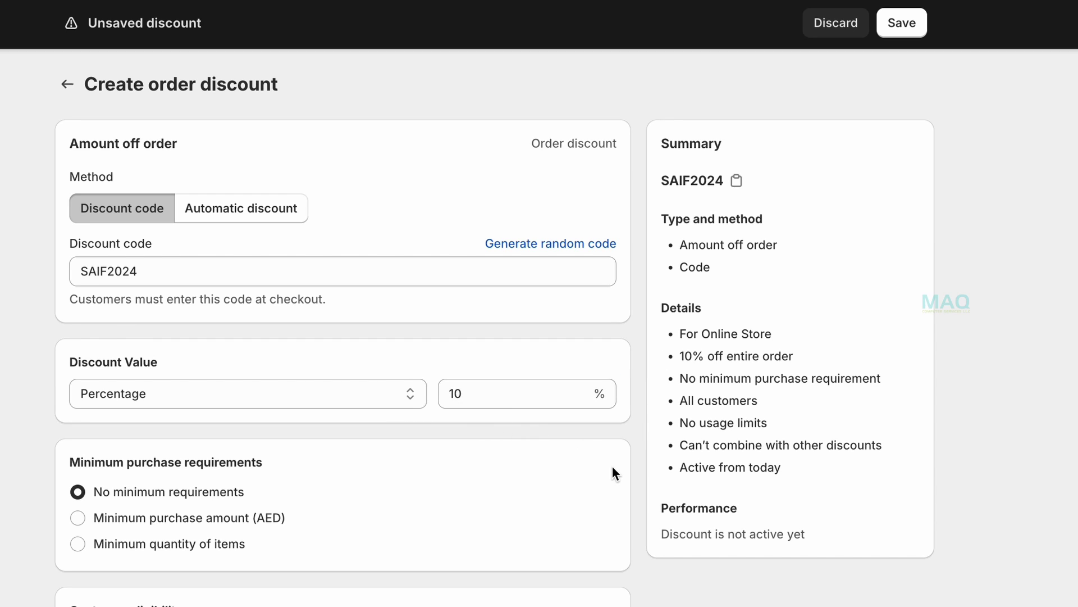
scroll(655, 565, down, 10)
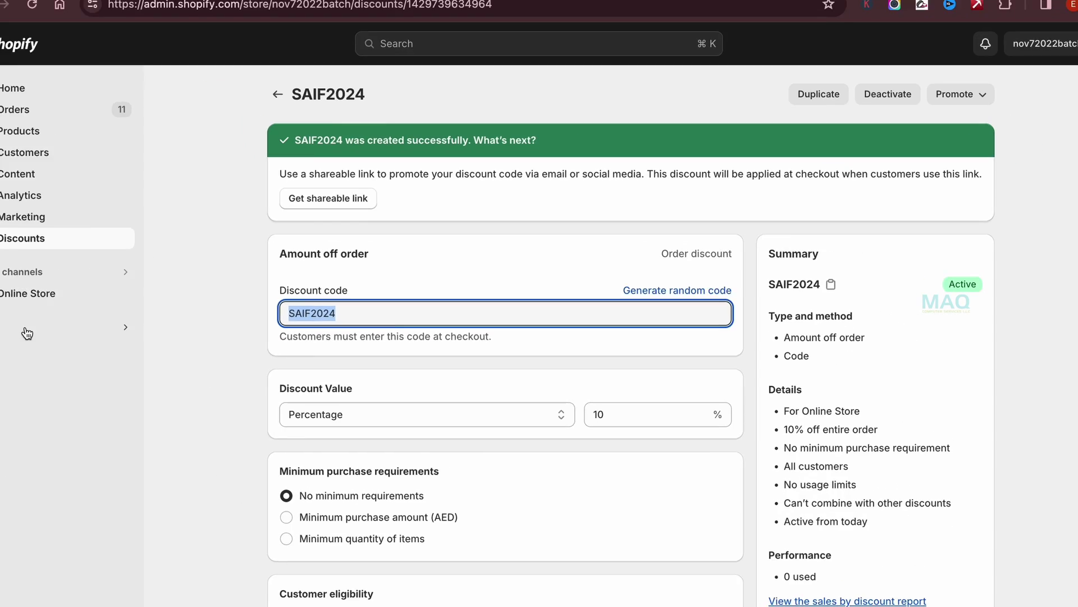
Open the discount-code notification workflow in the Flow editor and select its condition step.
click(27, 333)
click(404, 103)
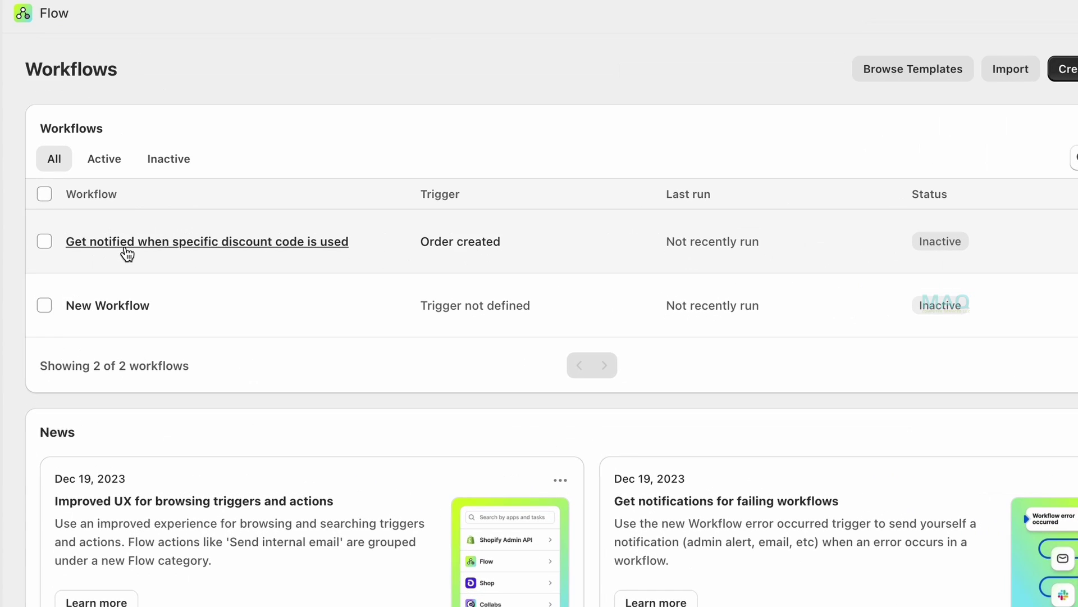
click(126, 247)
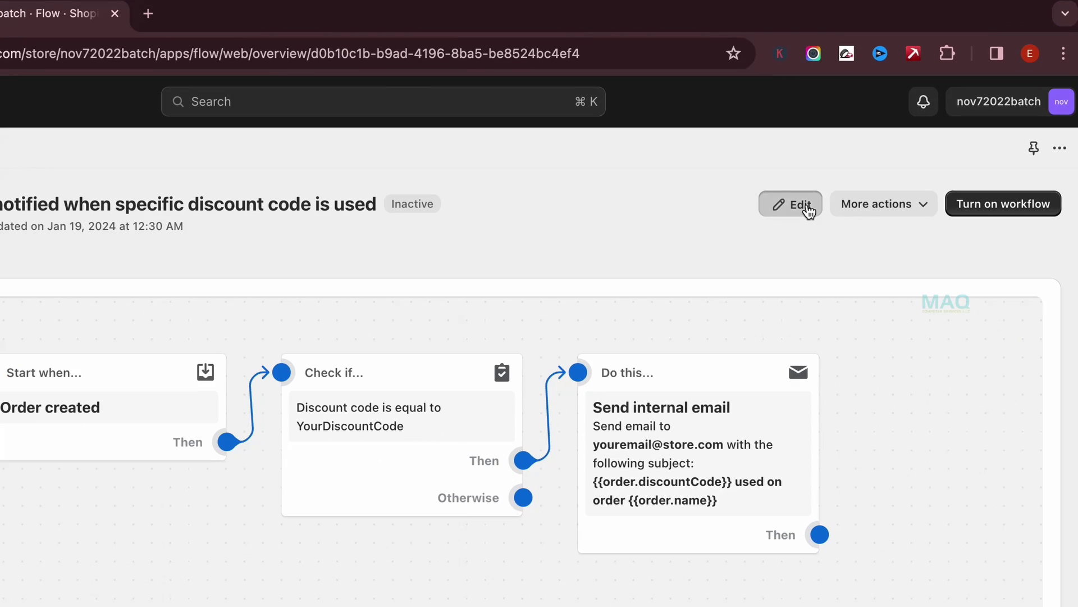
click(809, 209)
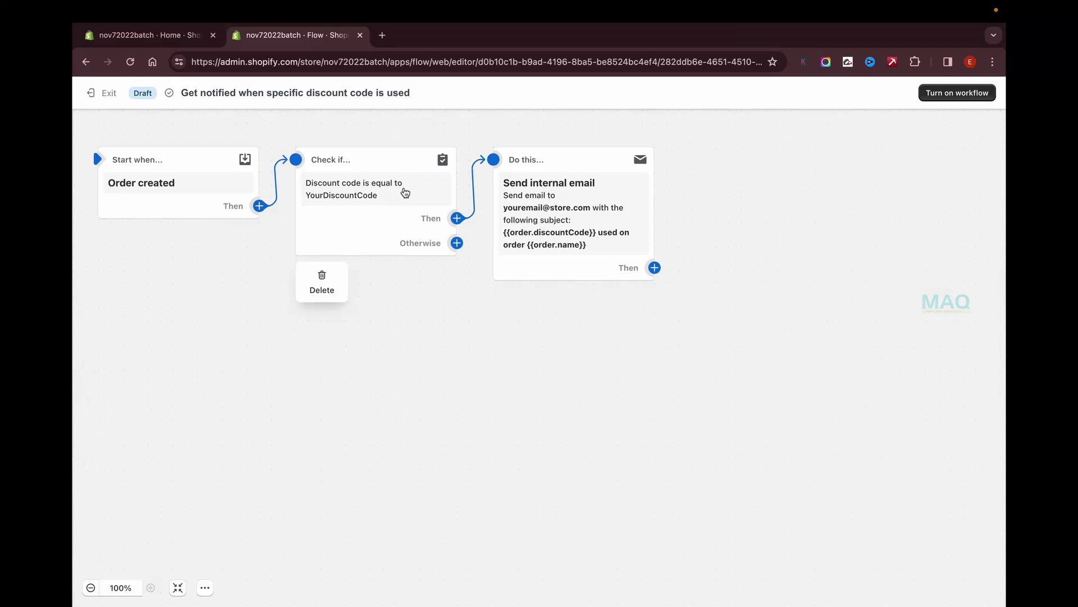
click(133, 181)
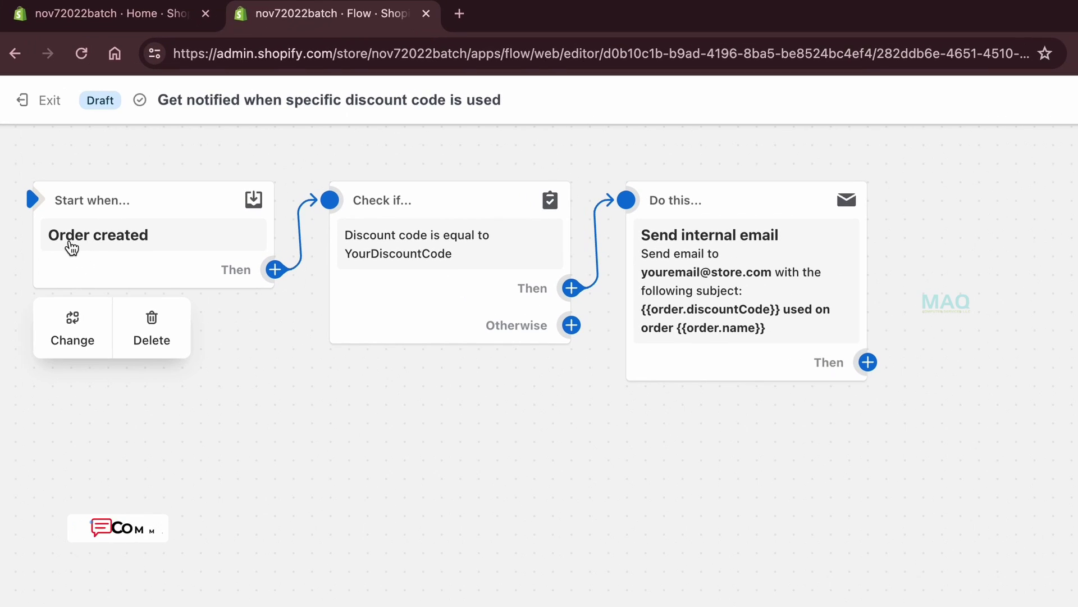
click(392, 270)
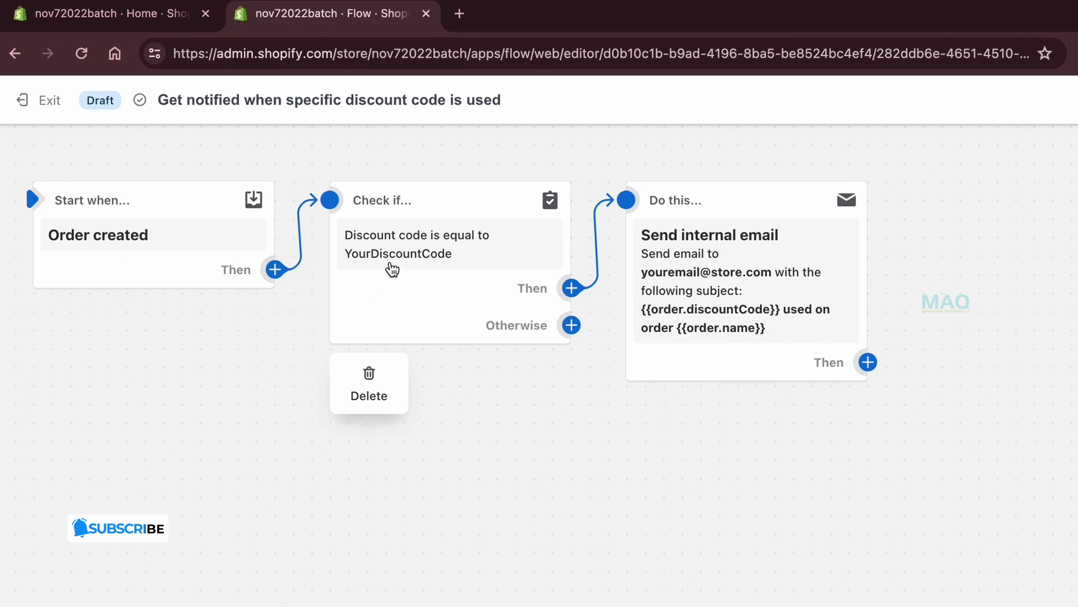
click(427, 247)
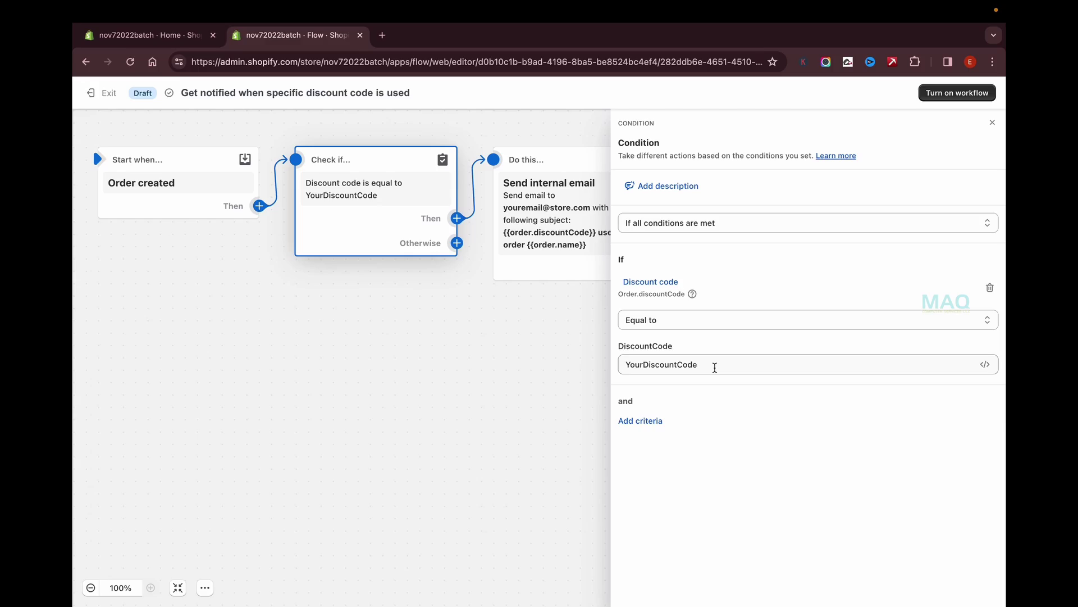
Keep 'all conditions' with Equal to, replacing YourDiscountCode with SAIF2024.
double_click(715, 367)
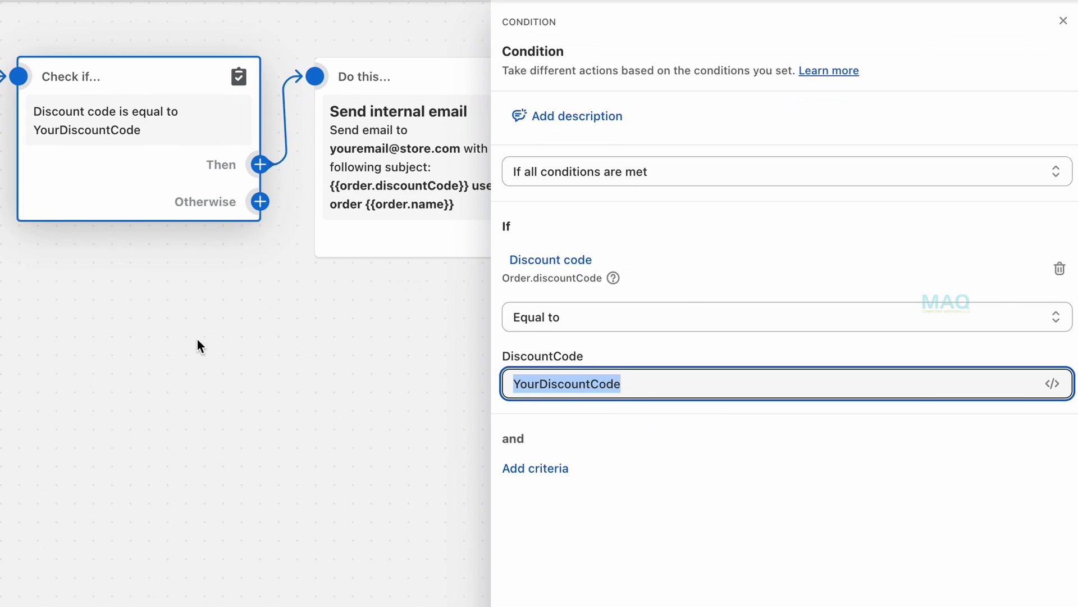
click(667, 230)
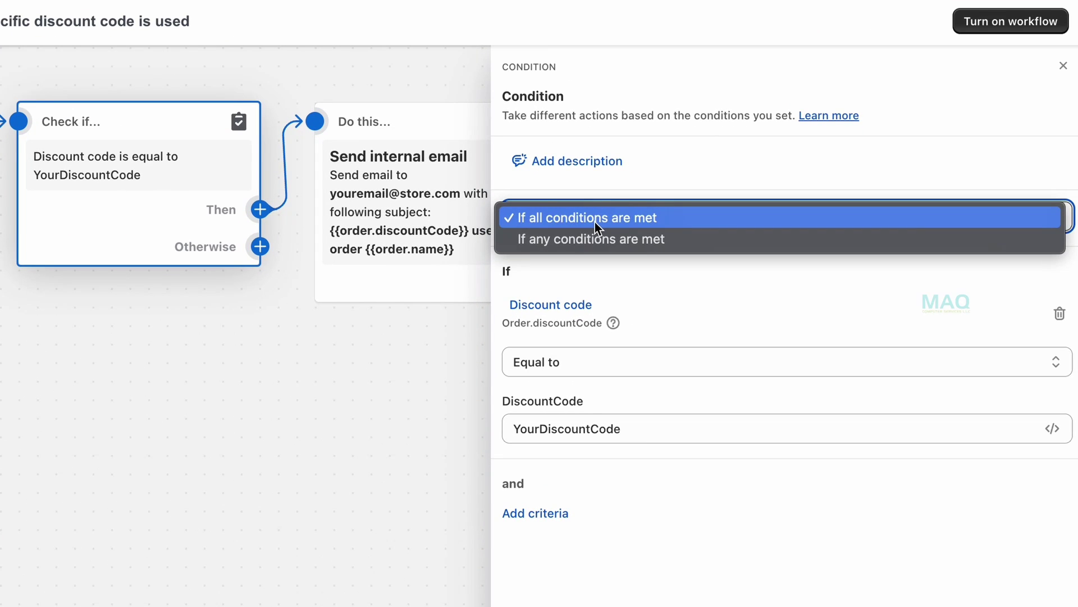
click(603, 218)
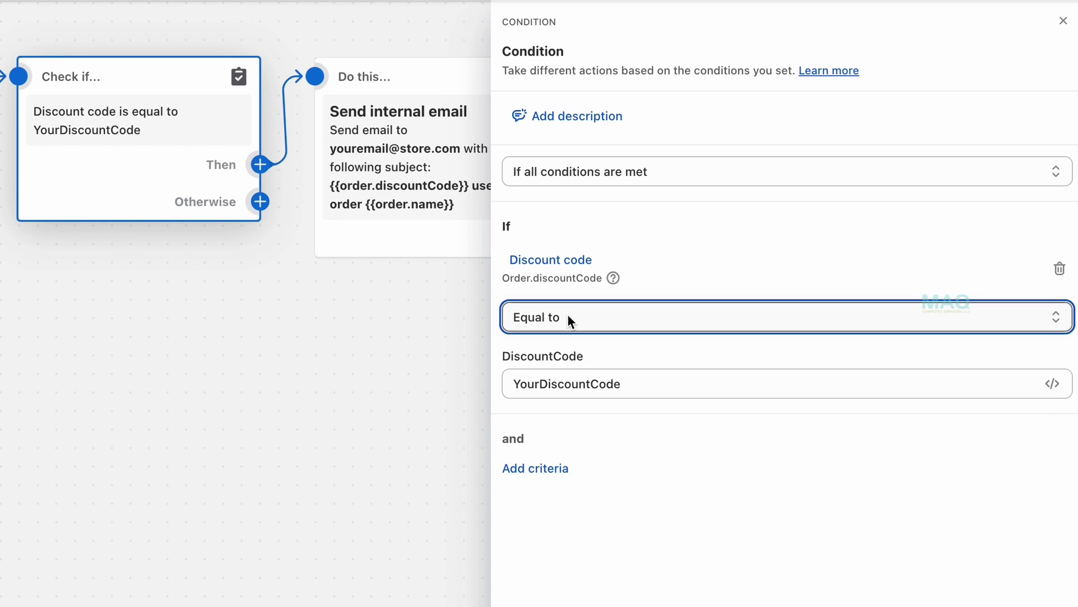
click(568, 316)
click(568, 319)
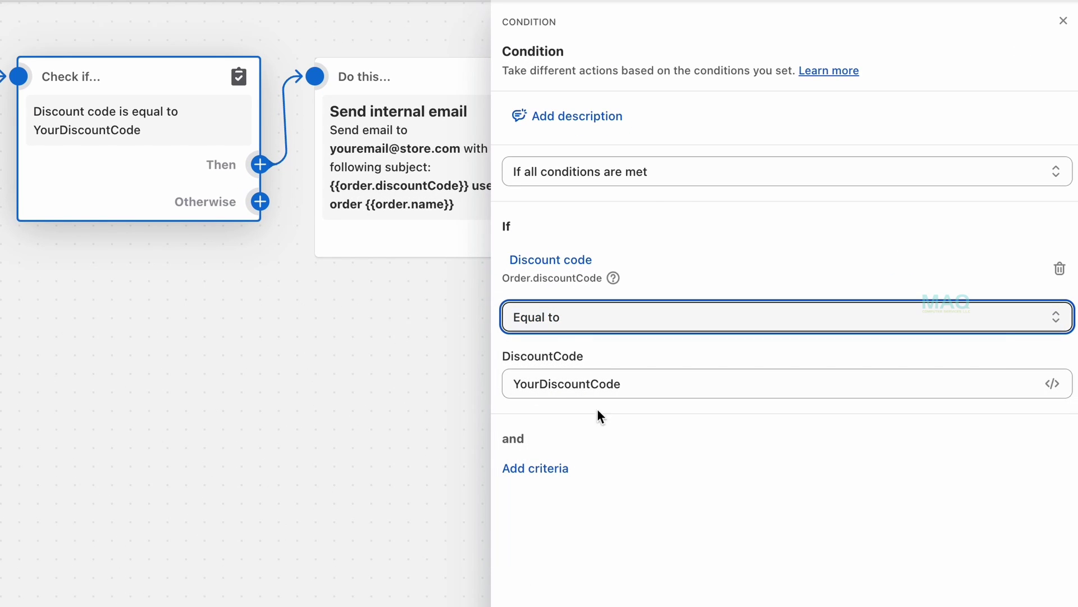
double_click(643, 383)
text(SAIF2024)
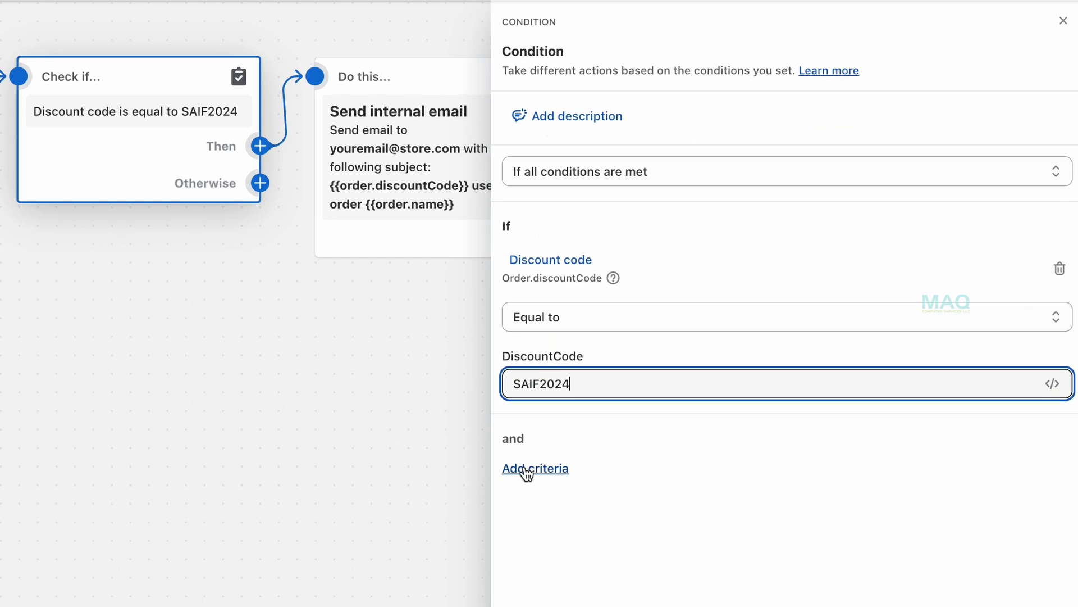
Browse Order fields for another criterion, then close the condition settings without adding one.
click(527, 469)
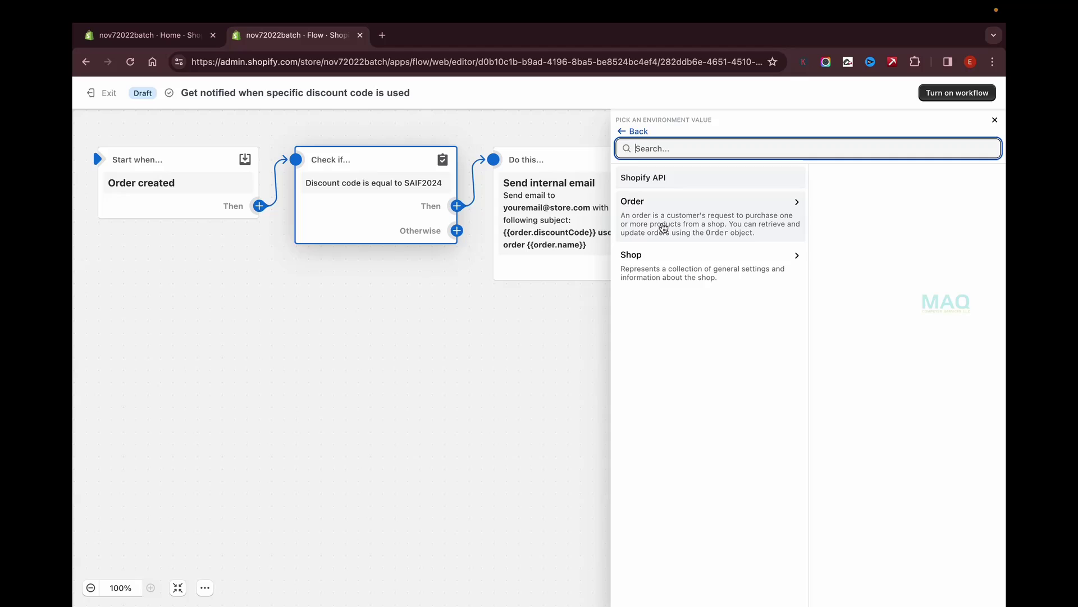
click(570, 178)
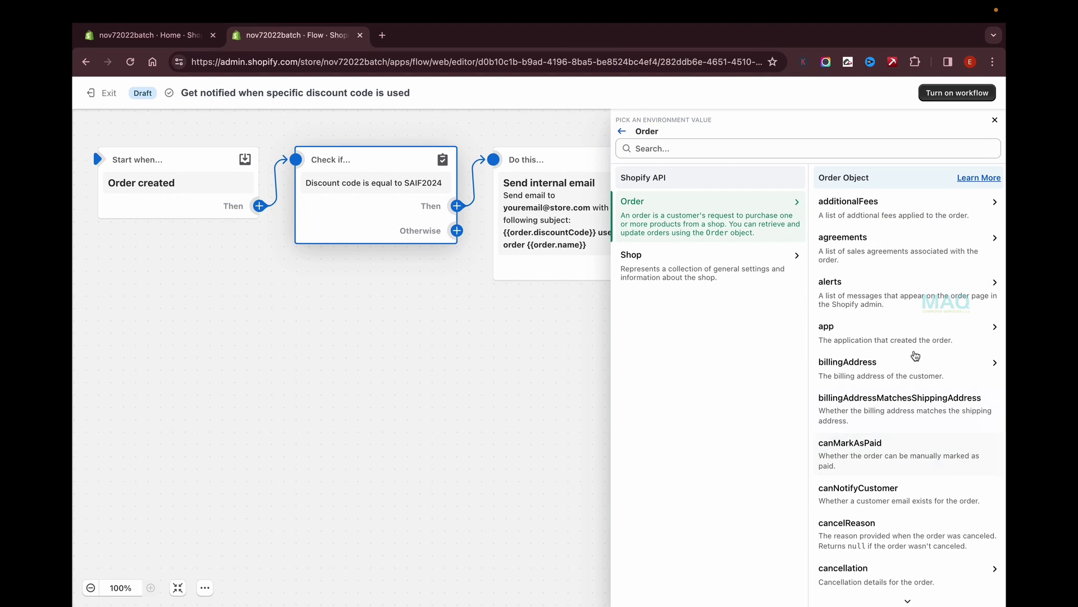
scroll(907, 528, down, 12)
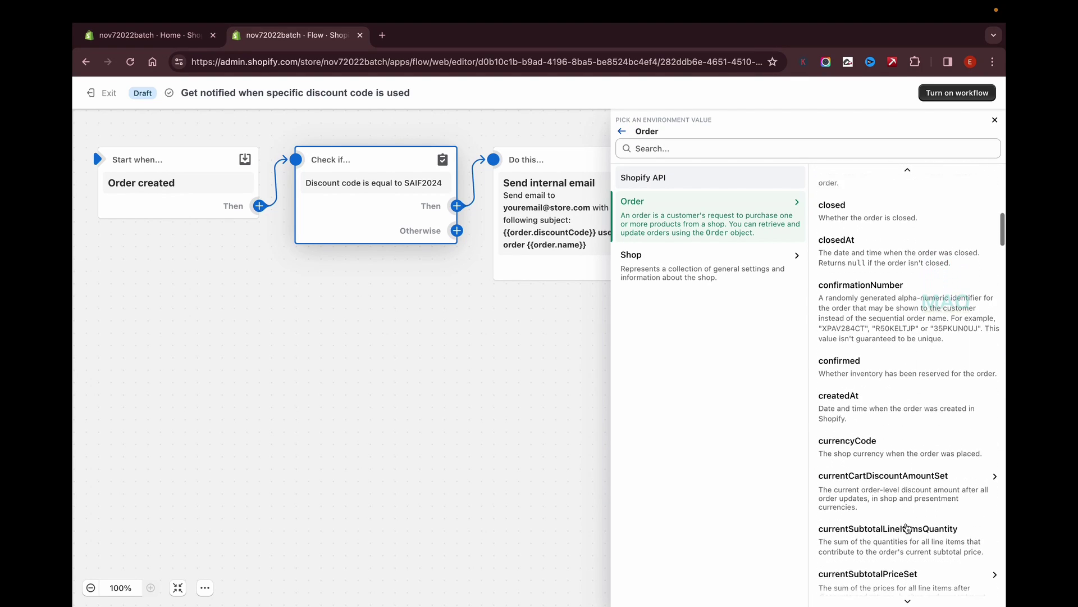
click(622, 131)
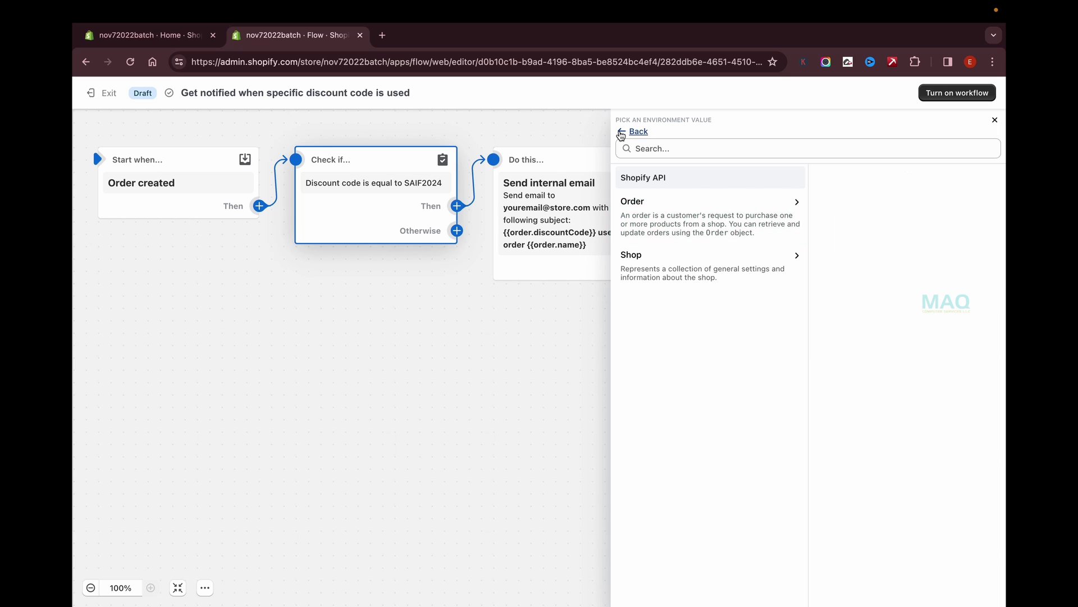
click(628, 133)
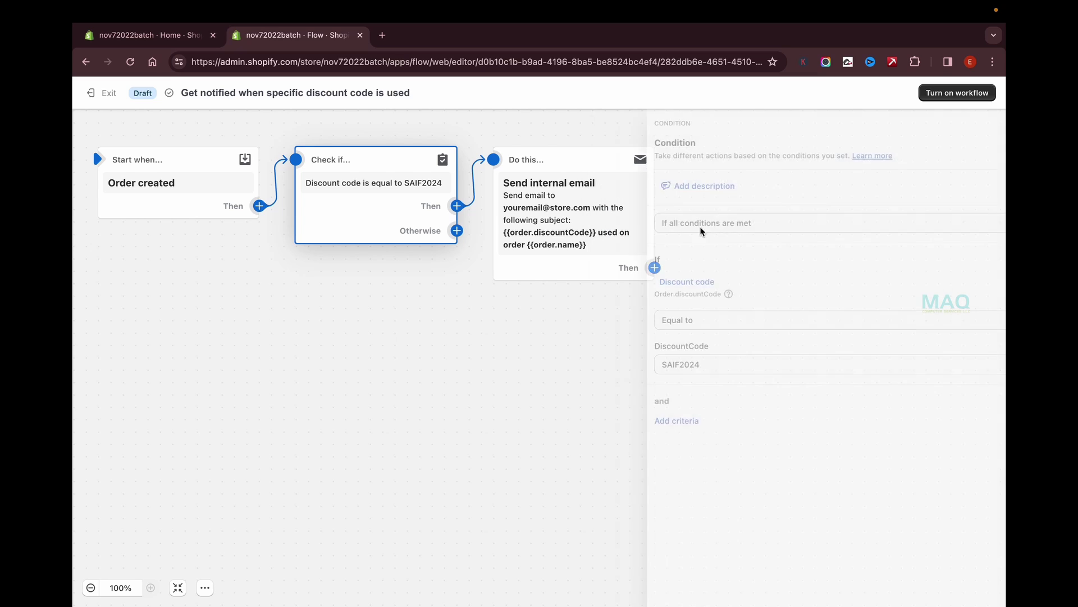
click(579, 230)
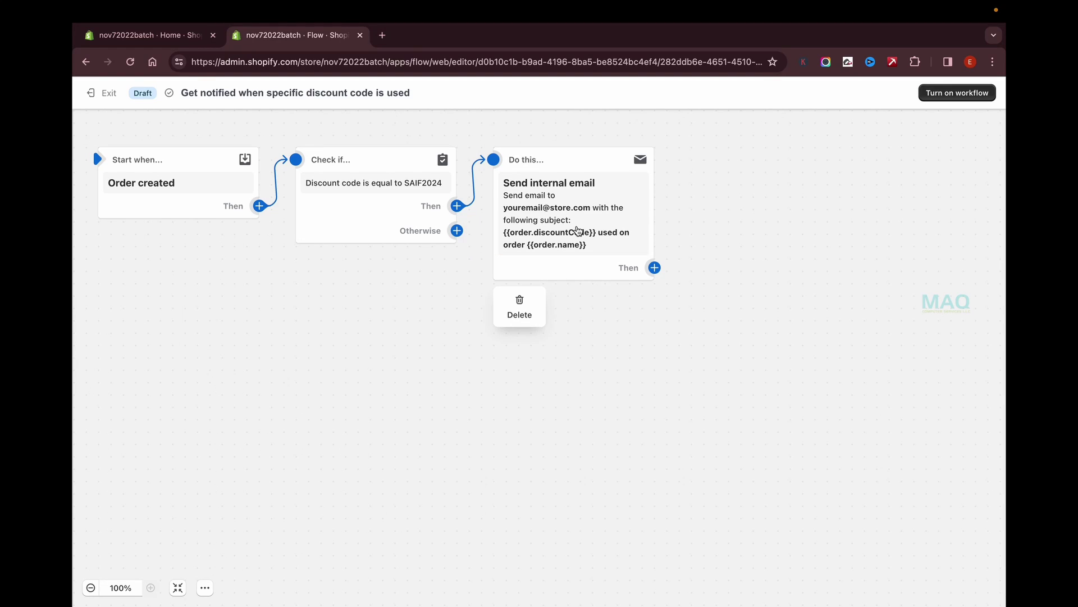
Replace the placeholder store recipient with the owner's Gmail address and review the subject line.
click(554, 207)
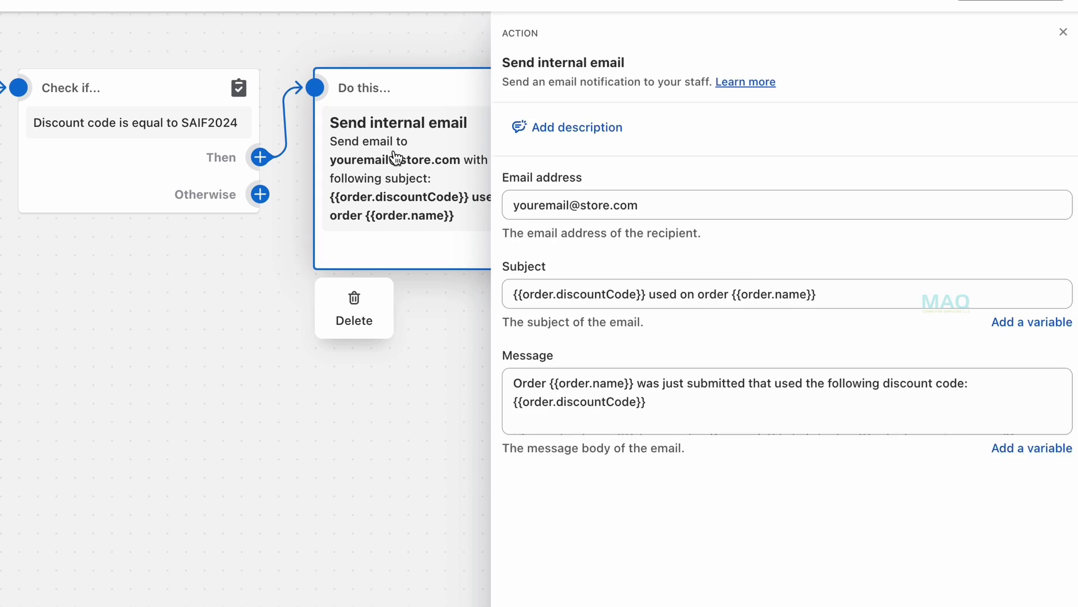
mouse_move(124, 87)
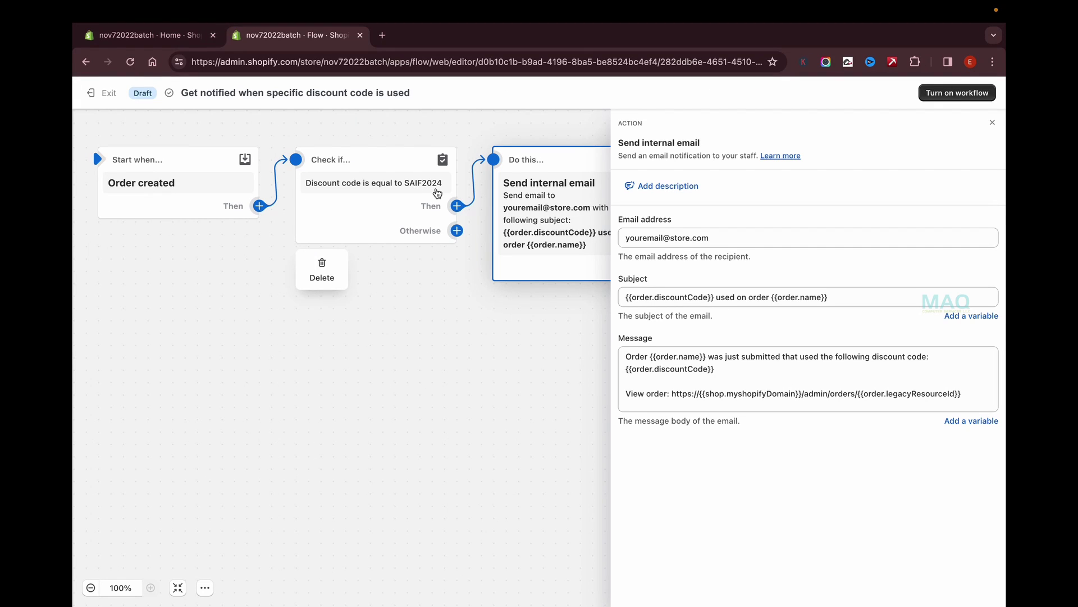
click(439, 183)
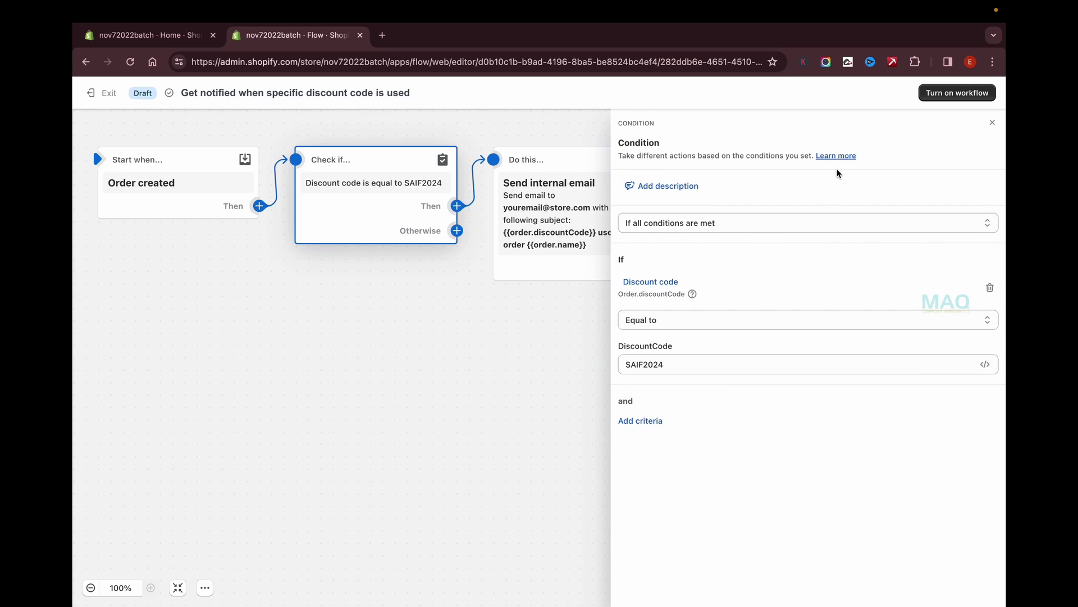
click(556, 258)
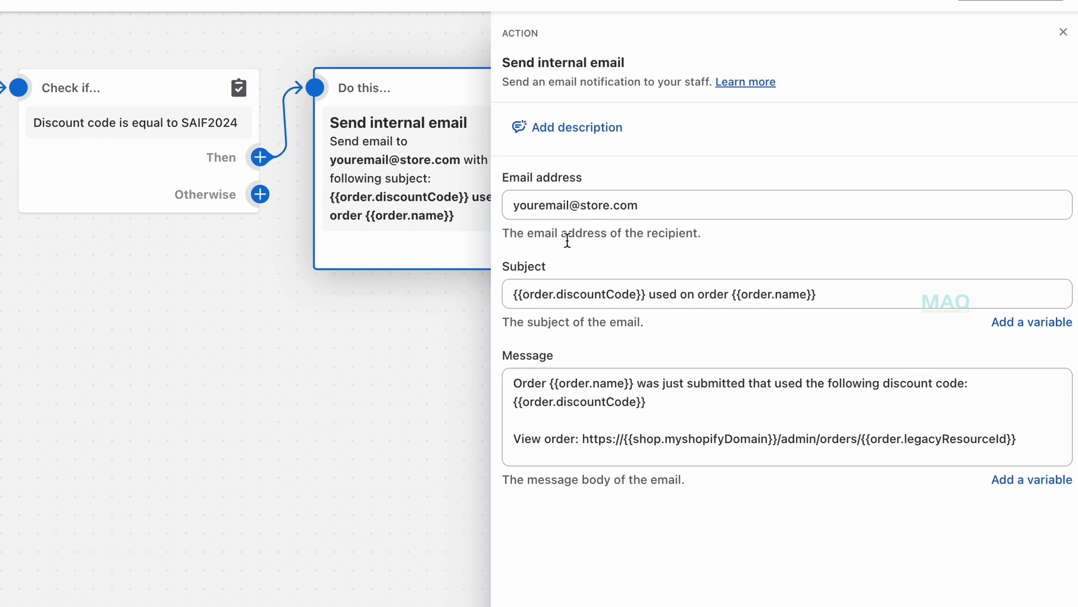
click(633, 211)
key(ctrl+a)
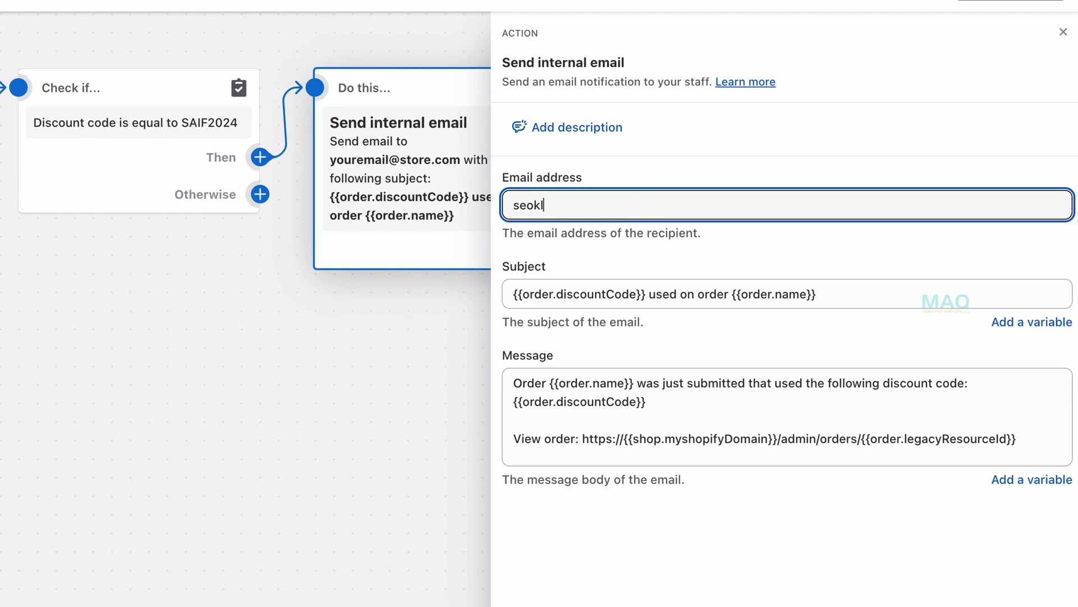
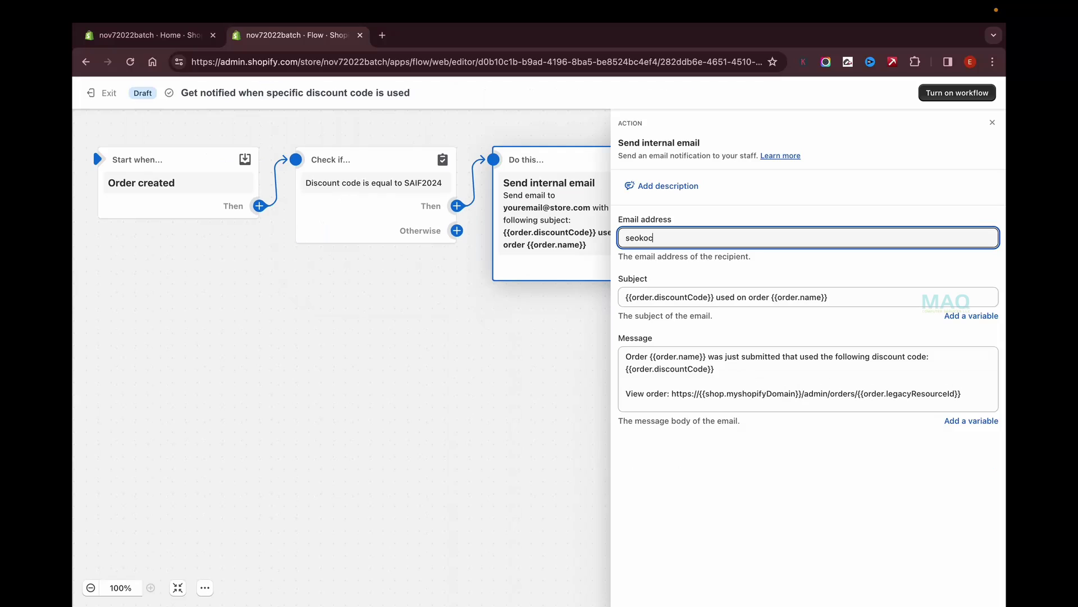
click(703, 398)
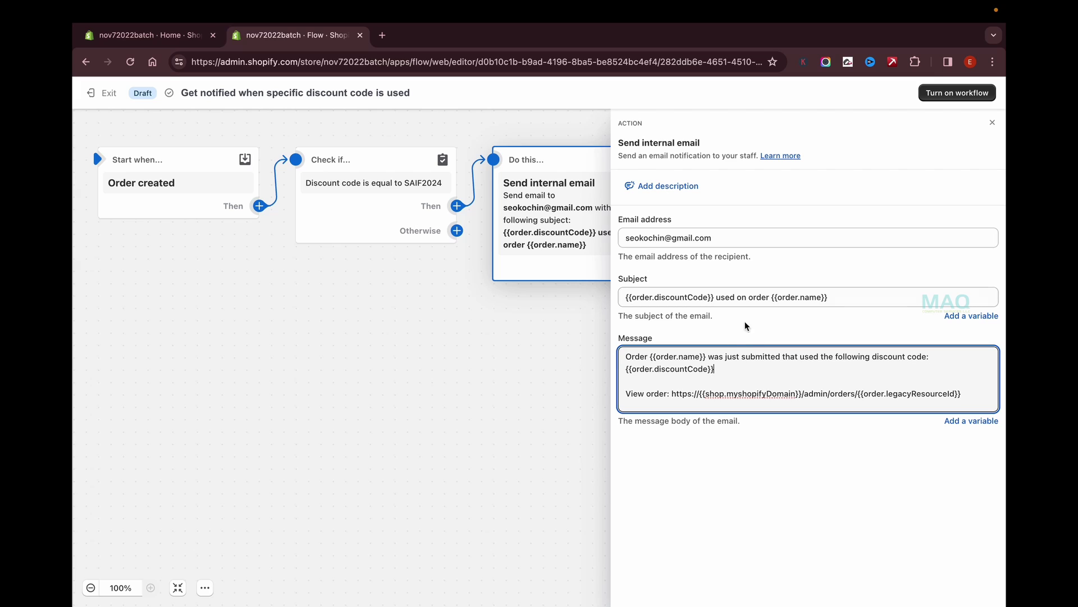
click(867, 299)
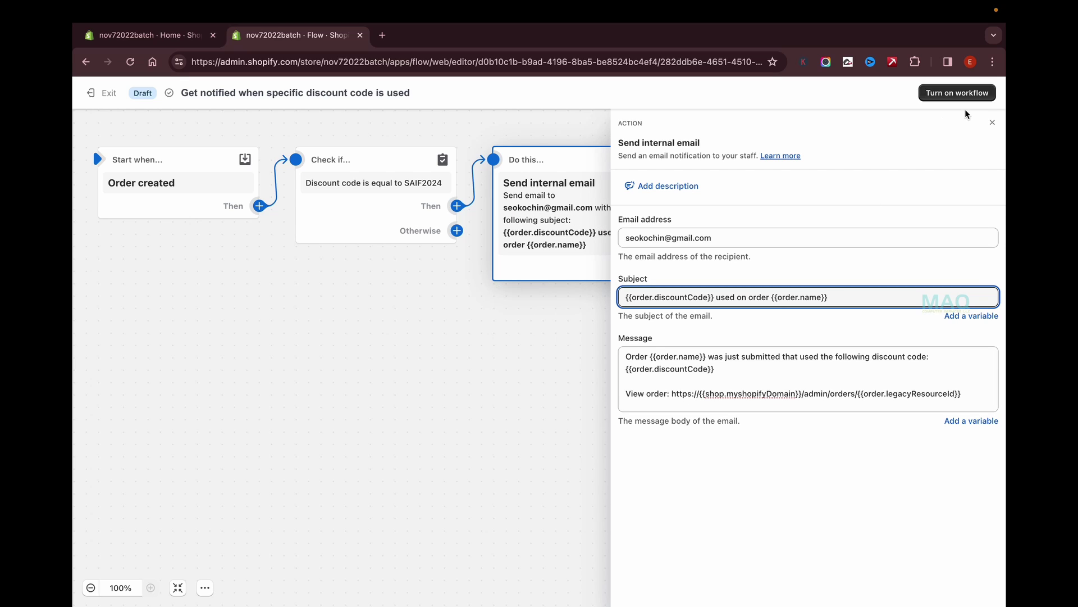
Close the email settings, turn the workflow on, and return to the Workflows list via Recent runs.
click(414, 414)
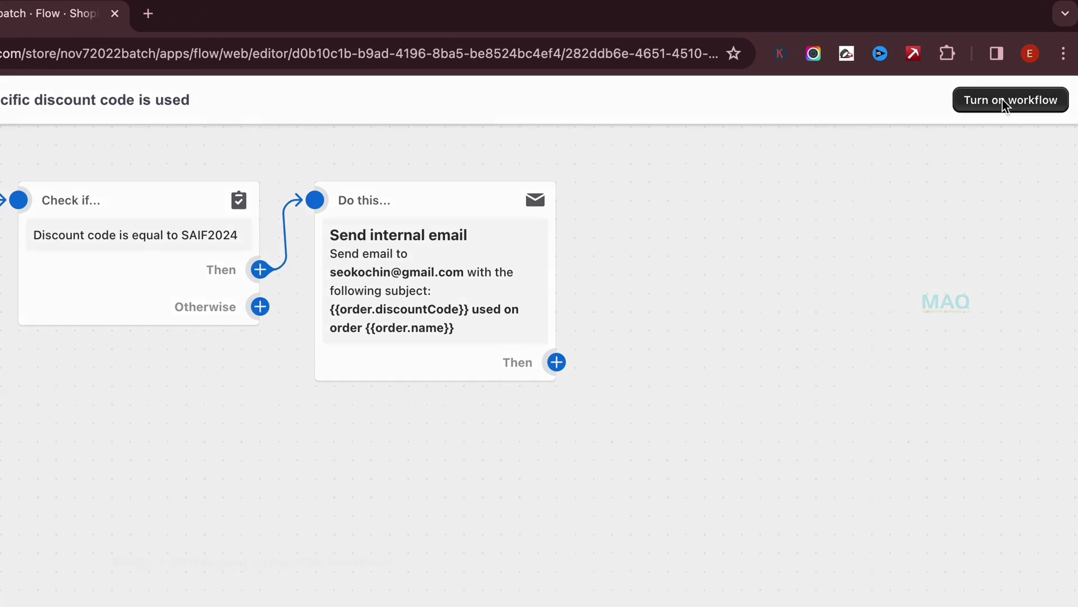
click(955, 96)
click(629, 522)
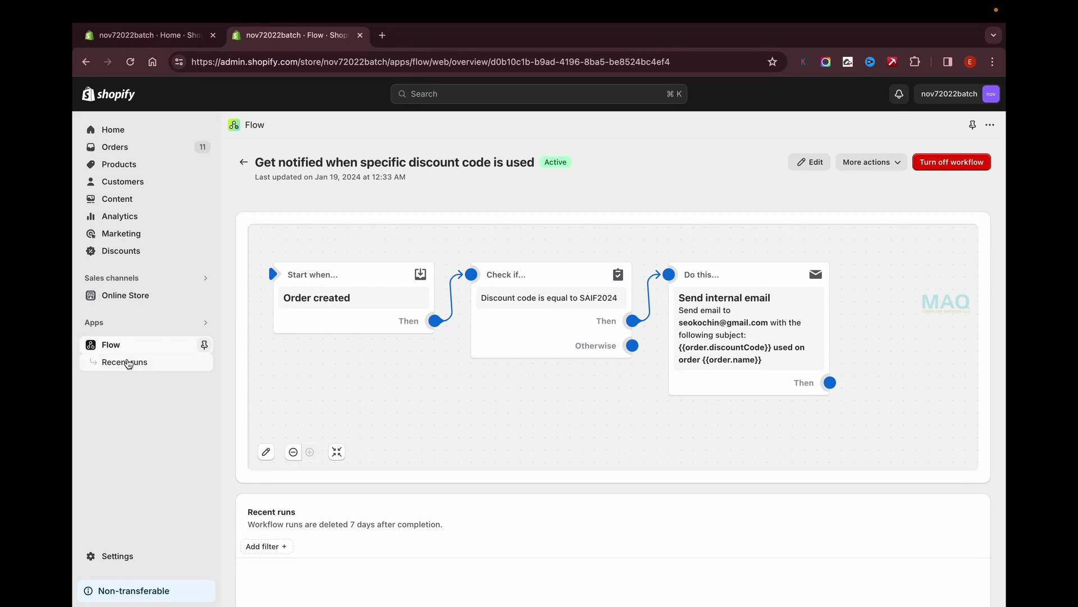
click(129, 362)
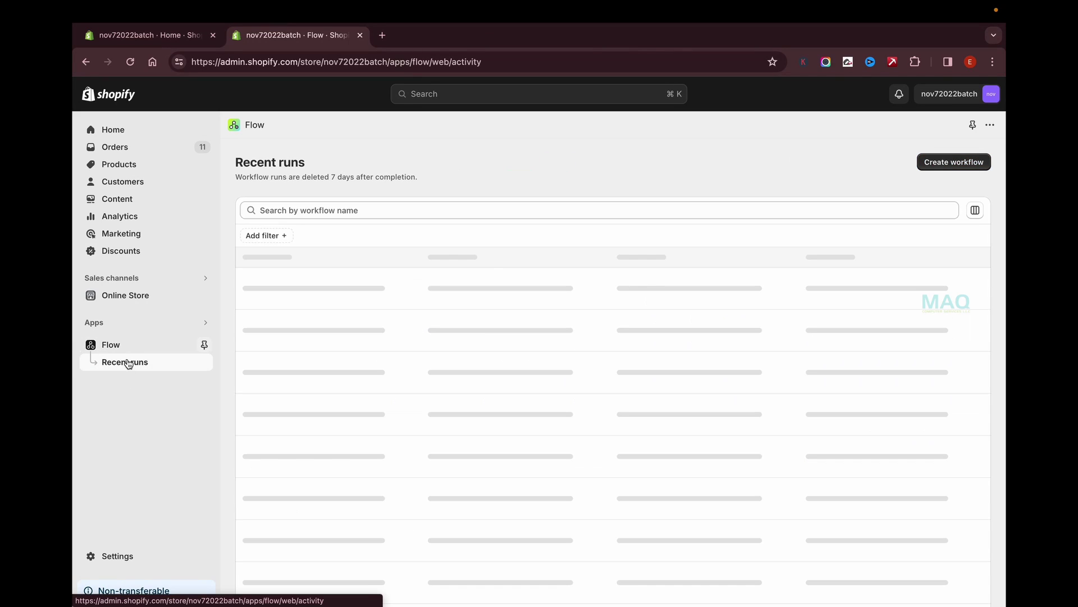
click(111, 344)
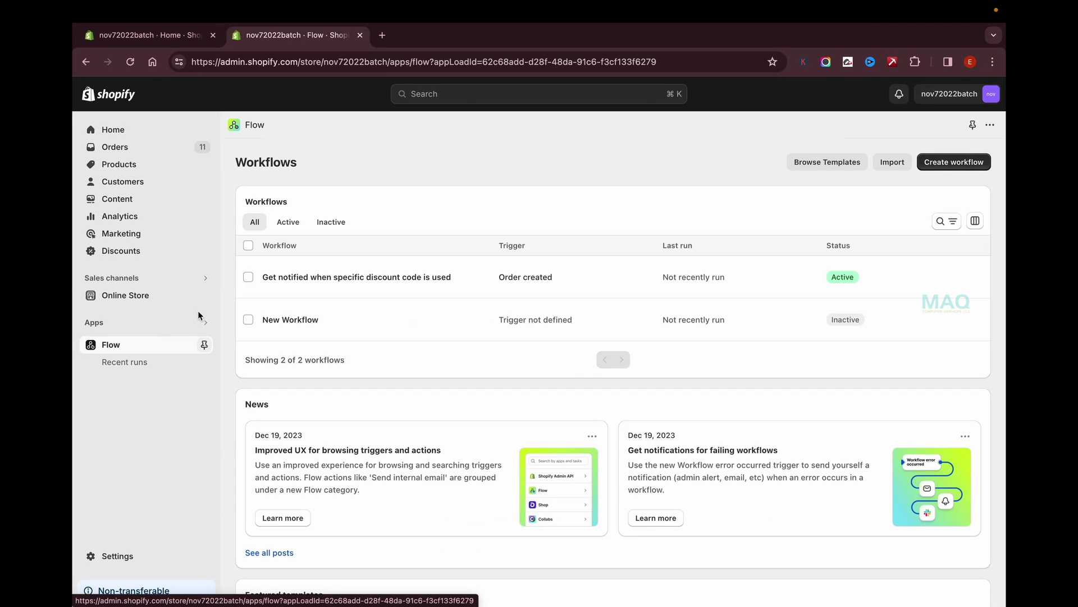
Open the storefront, check out the Puma Tshirt from the cart, and apply discount code SAIF2024.
click(206, 295)
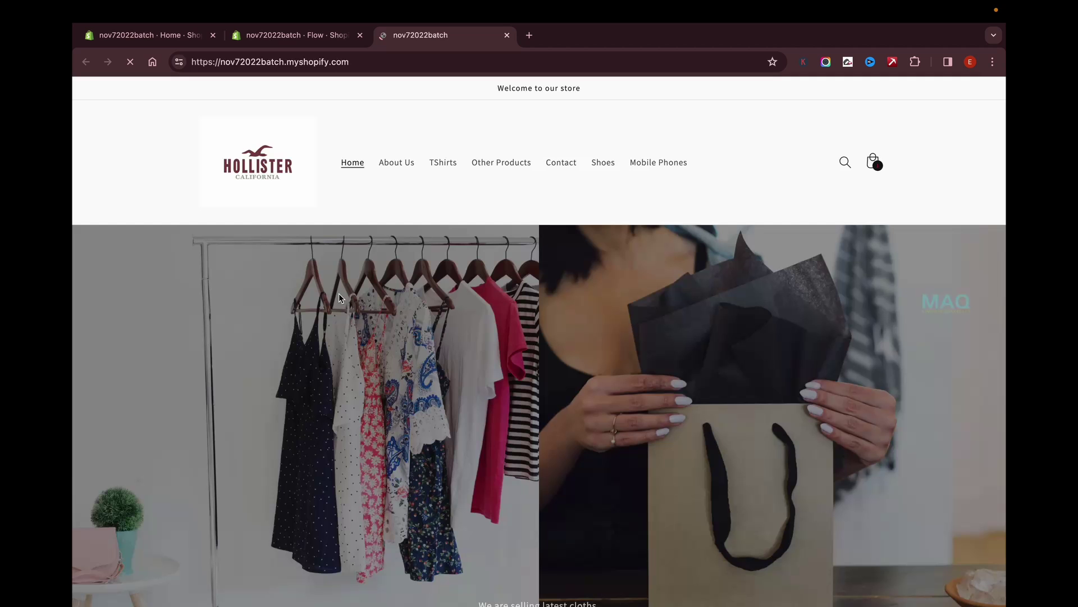
click(873, 162)
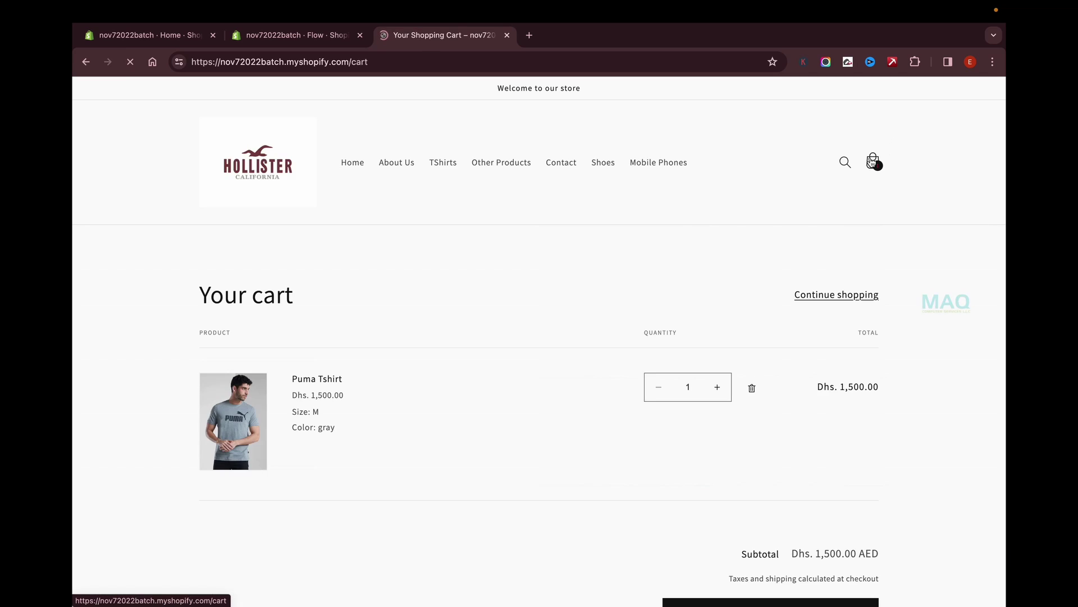
scroll(702, 281, down, 8)
click(785, 178)
click(635, 218)
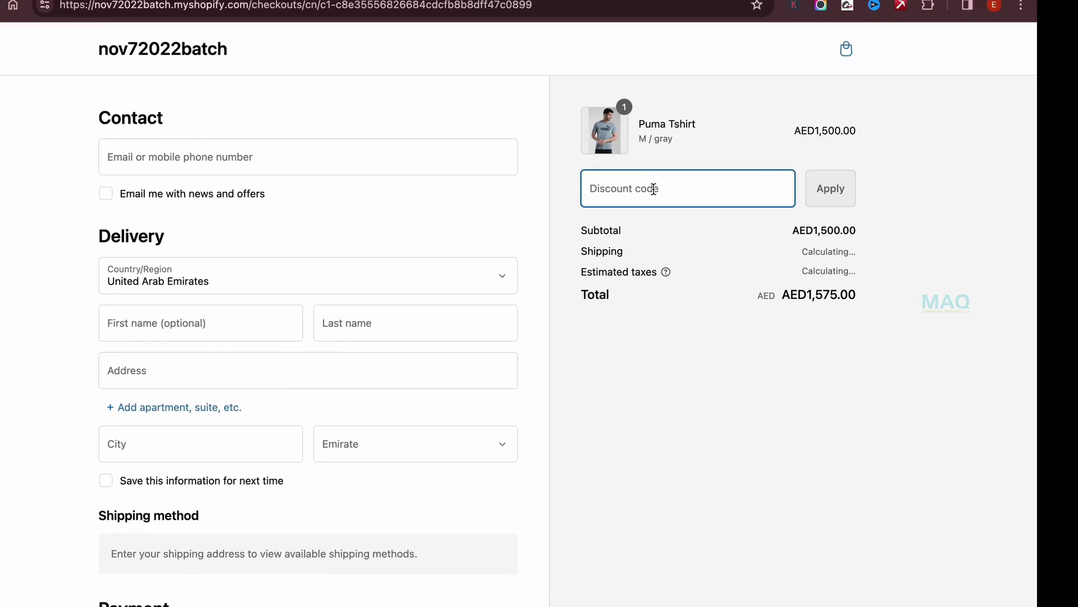
text(SAIF2024)
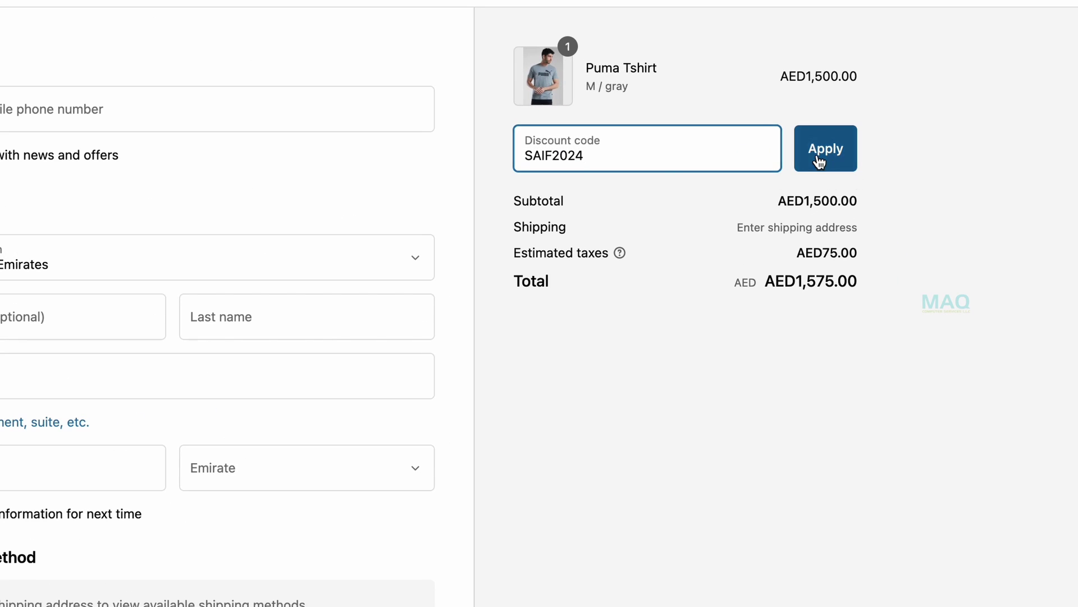
click(819, 162)
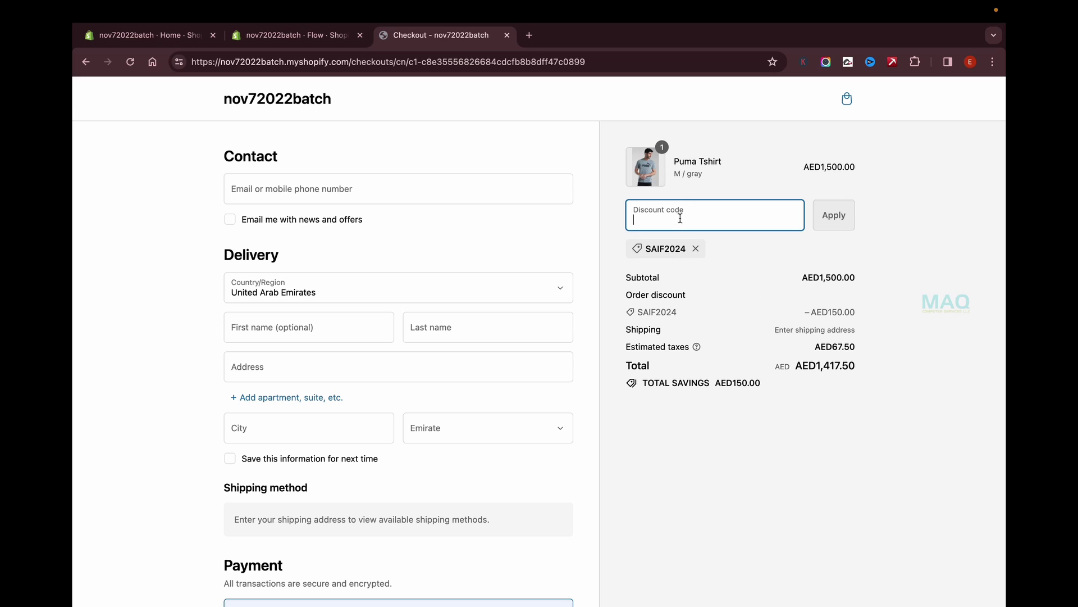
Fill in the customer's email, first and last name, street address, and Dubai as city and Emirate.
click(338, 187)
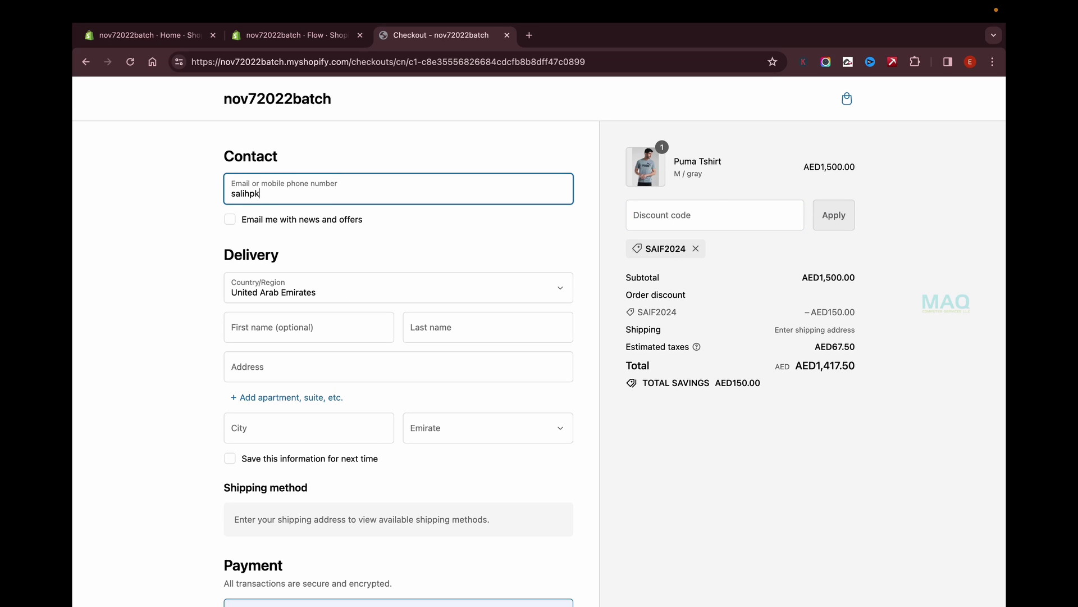
key(Tab)
key(Tab)
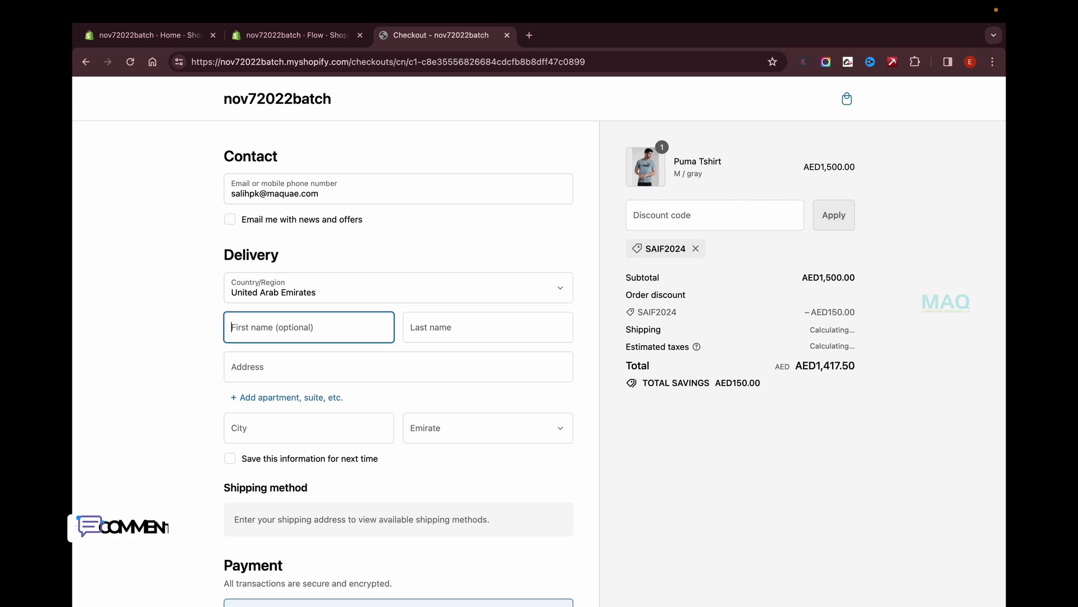
key(Tab)
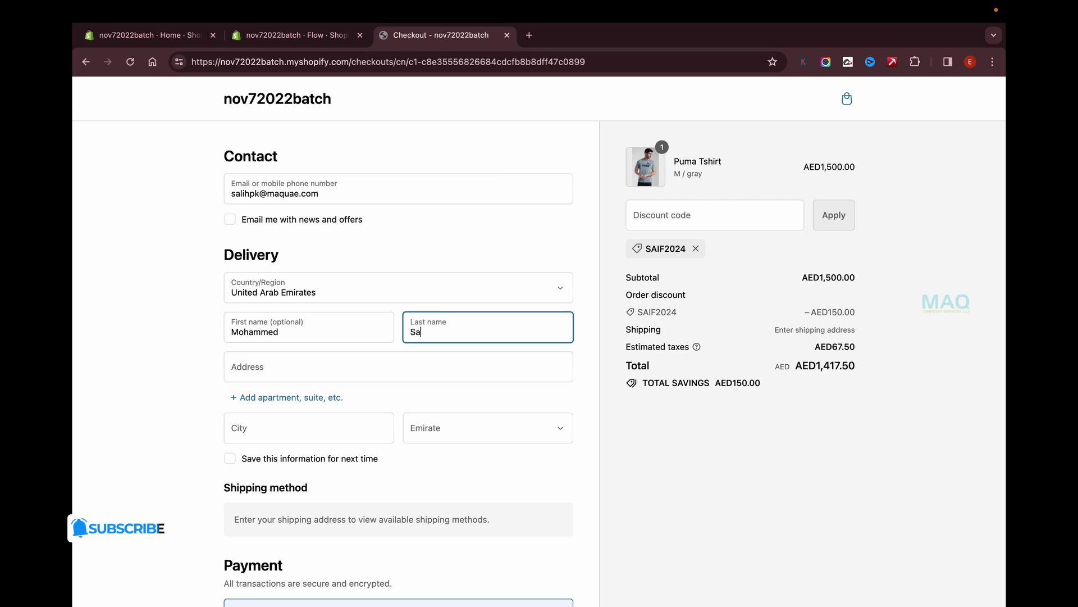
key(Tab)
text(ARTS)
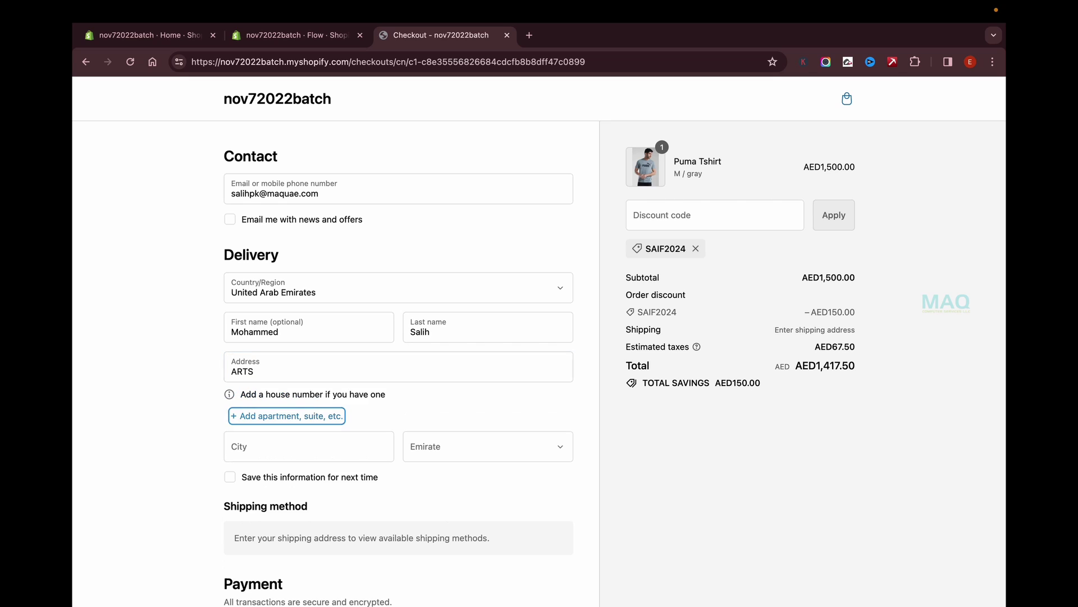
key(Tab)
text(Dubai)
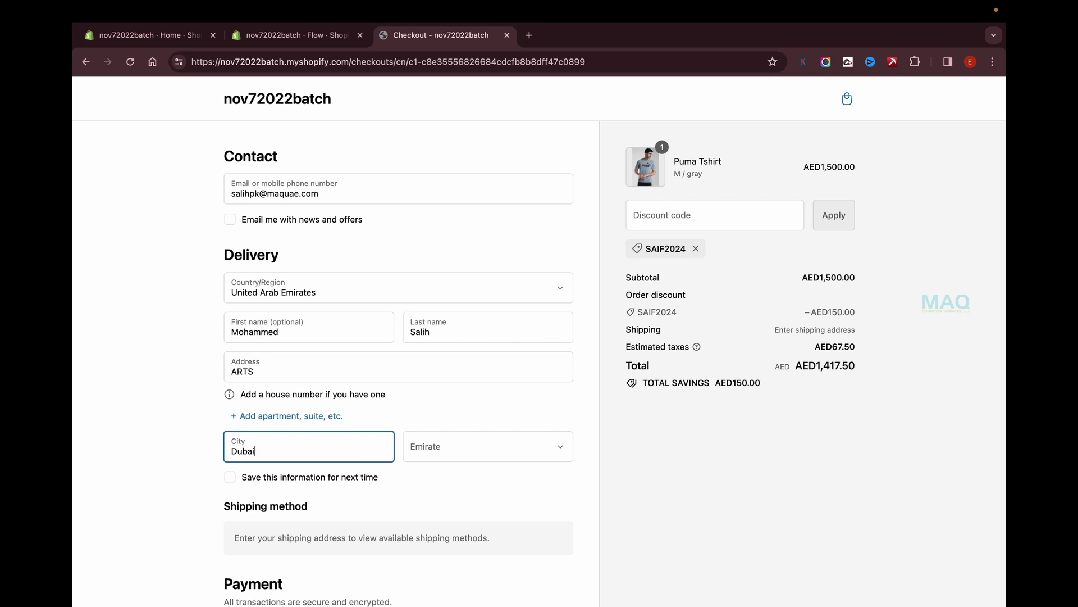
key(Tab)
key(d)
Enter the test card number, expiry date and security code, then pay now.
scroll(371, 448, down, 6)
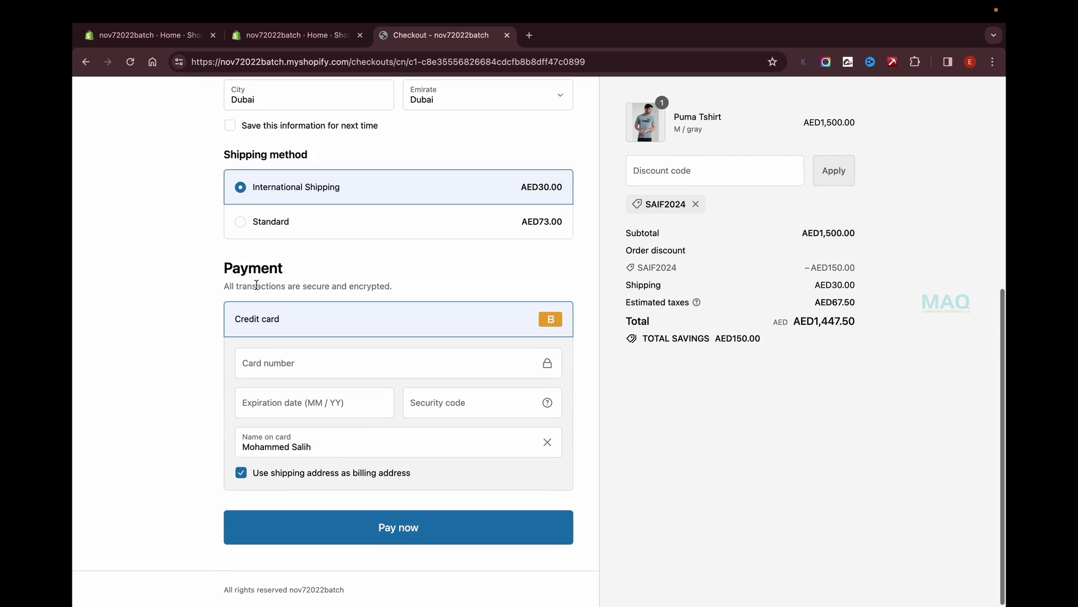
click(308, 361)
text(1)
click(265, 412)
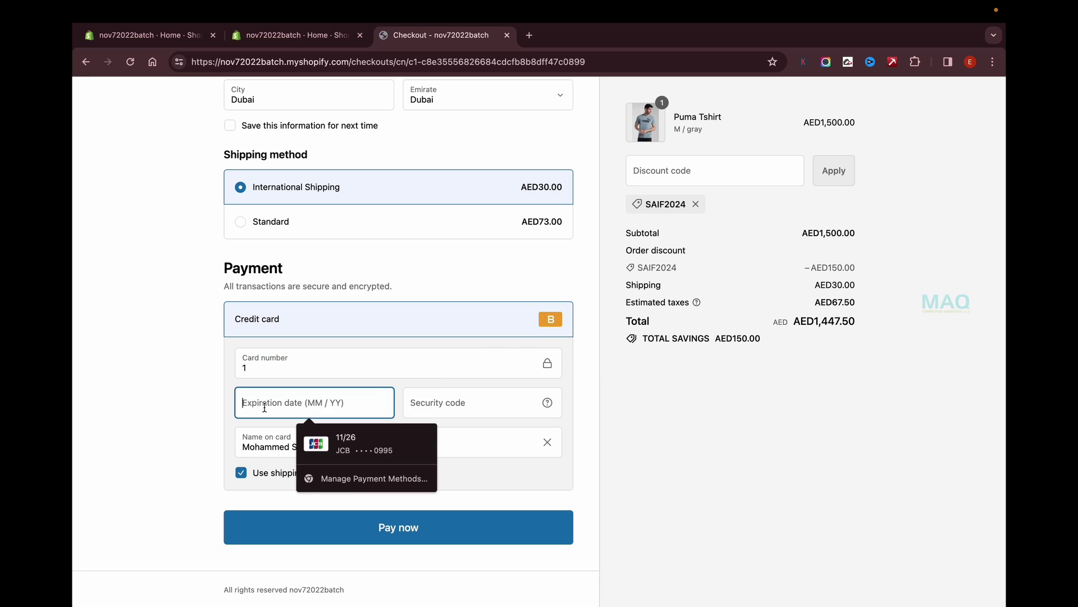
text(1234)
click(450, 405)
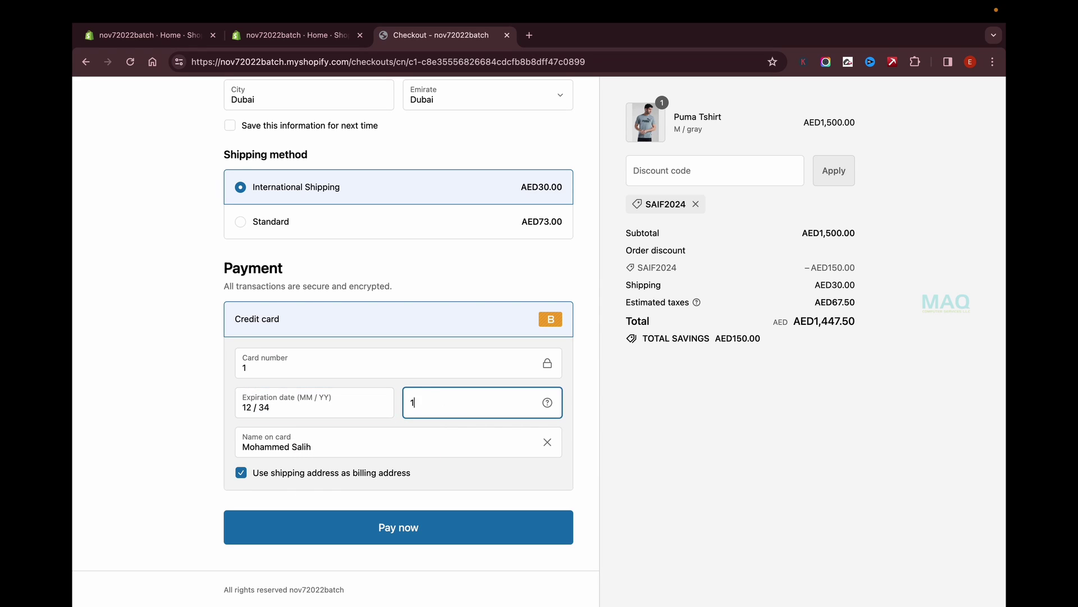
text(123)
click(339, 515)
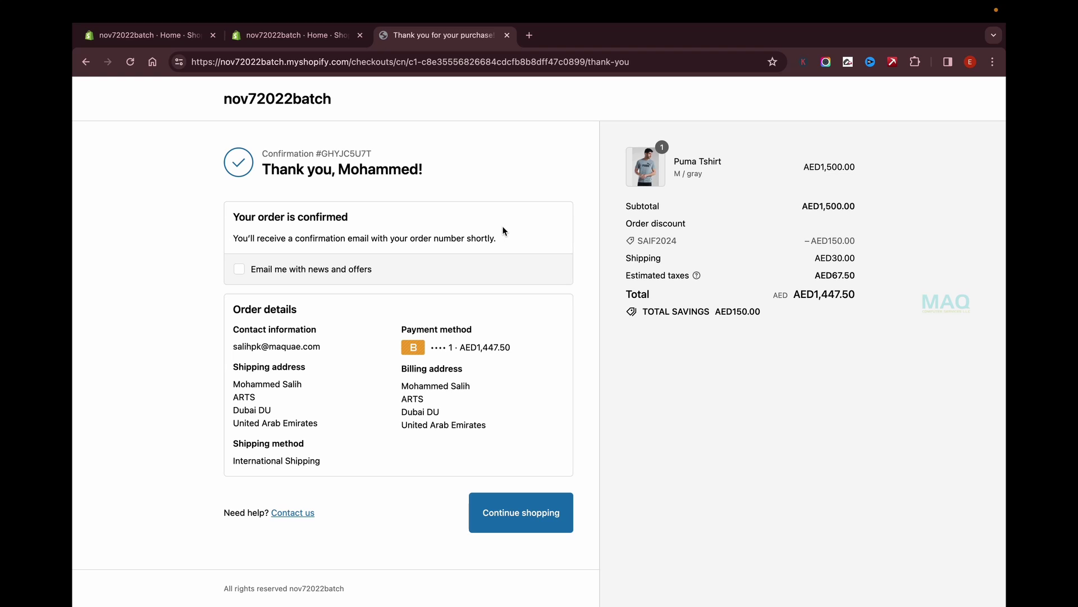
Open the discount-code workflow in Flow and view its latest run, succeeded with 1 action.
click(293, 37)
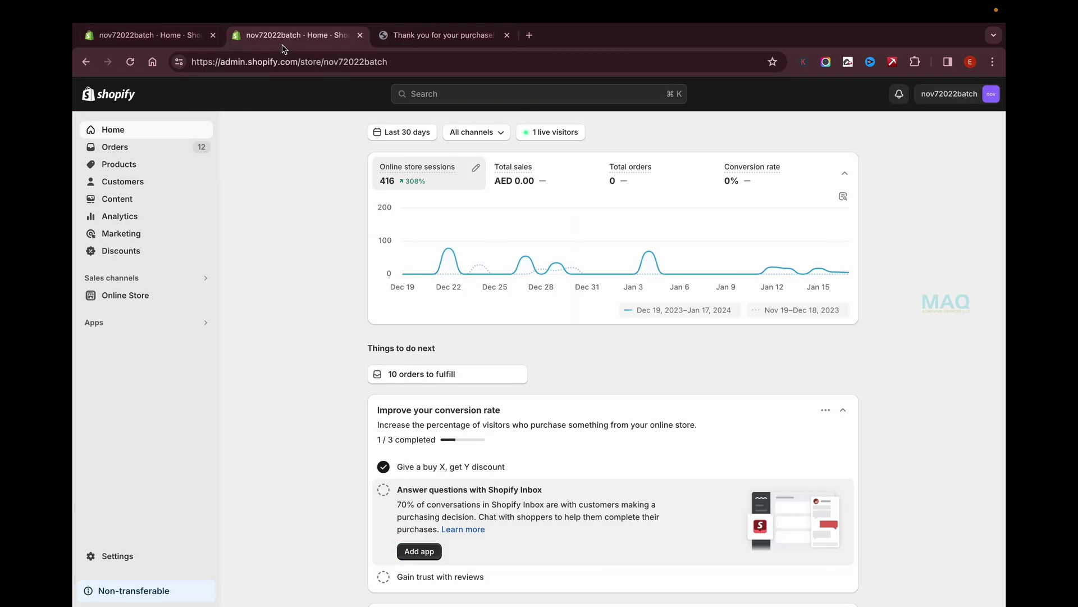
click(114, 325)
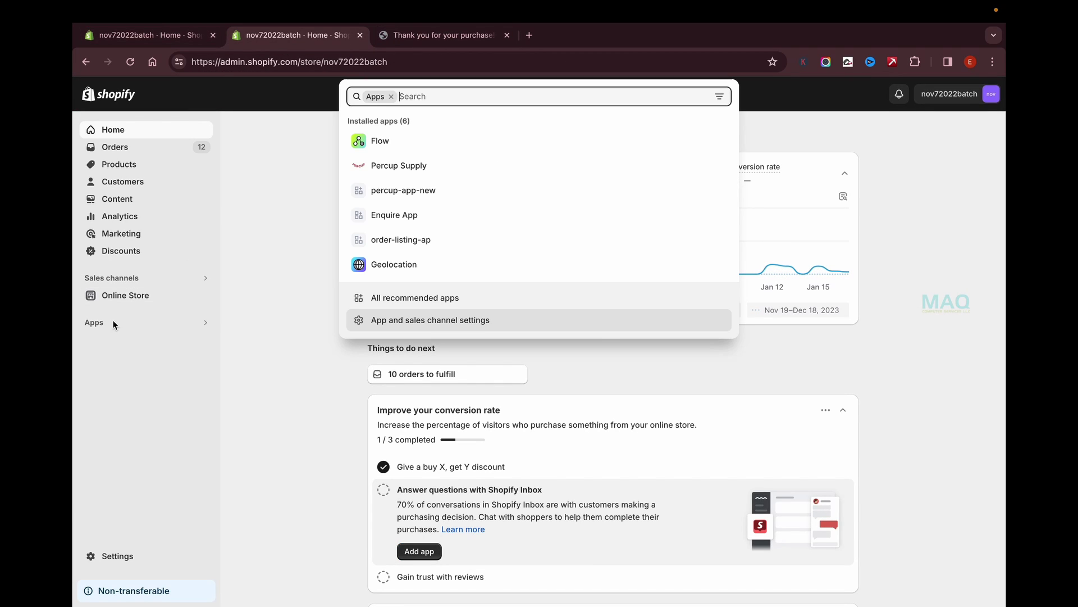
click(393, 141)
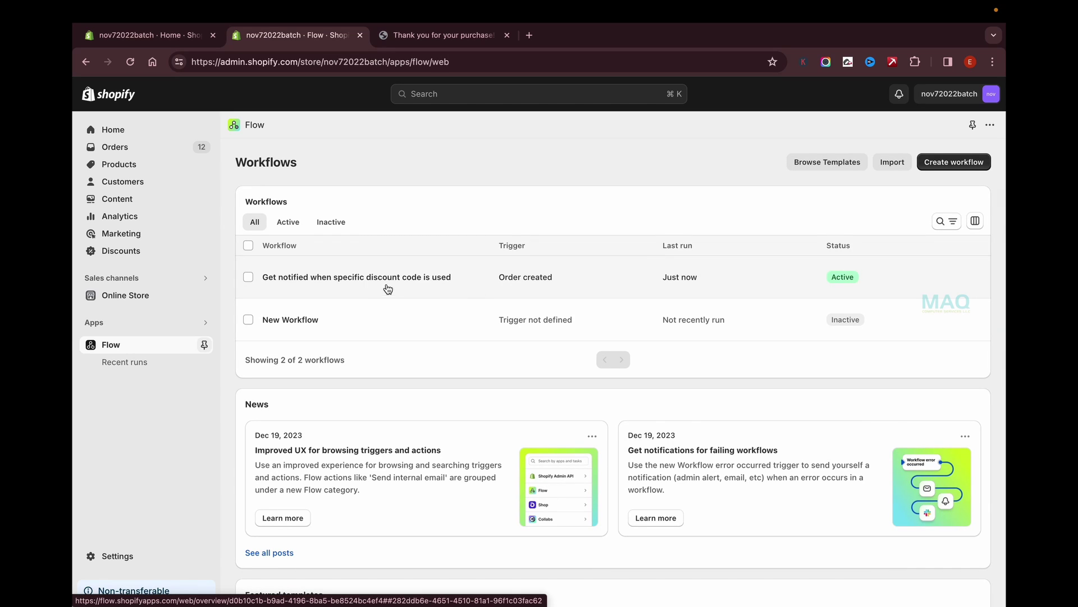
click(393, 278)
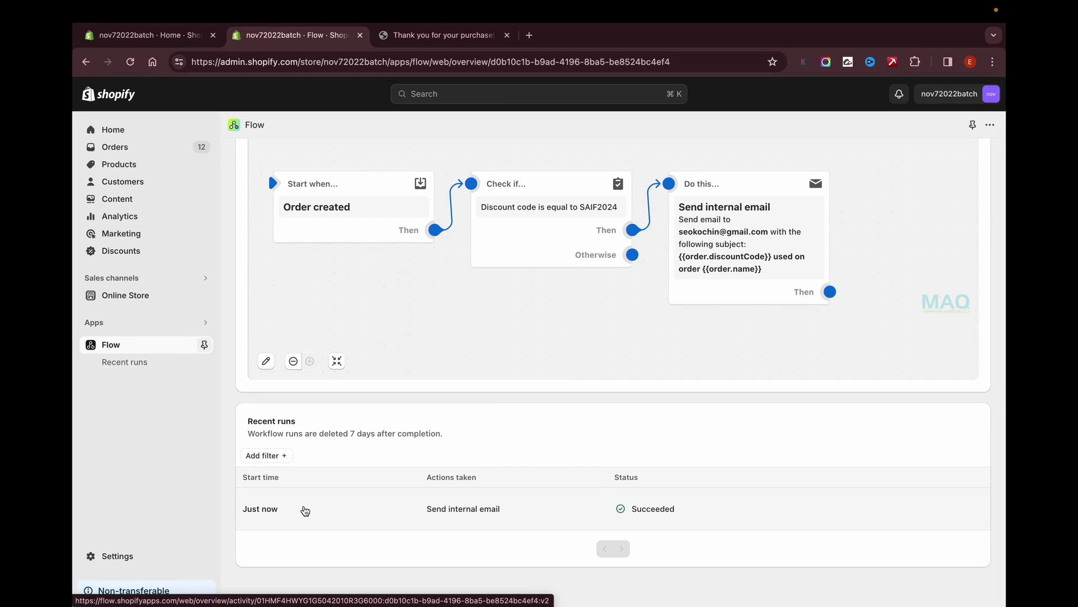
click(97, 484)
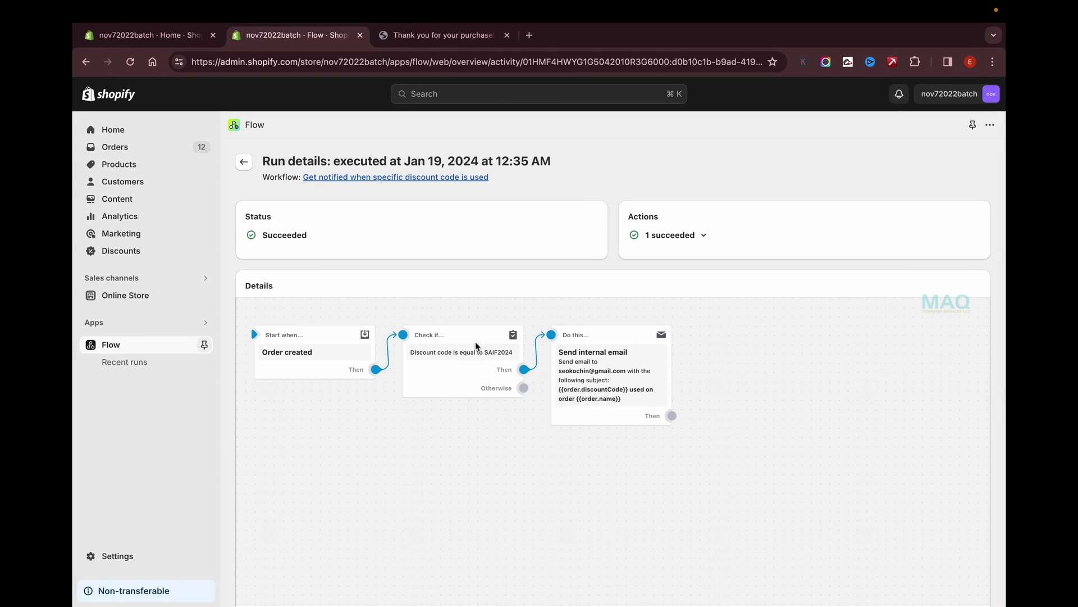
click(700, 237)
click(404, 155)
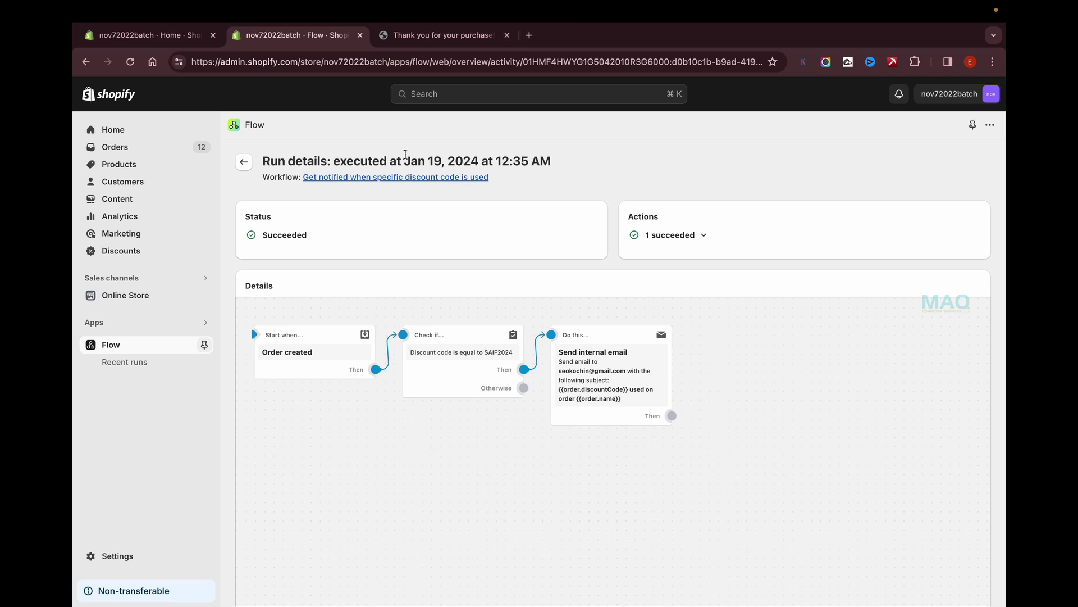
Open the 'SAIF2024 used on order #1013' email in Gmail and highlight SAIF2024 in its subject.
click(529, 35)
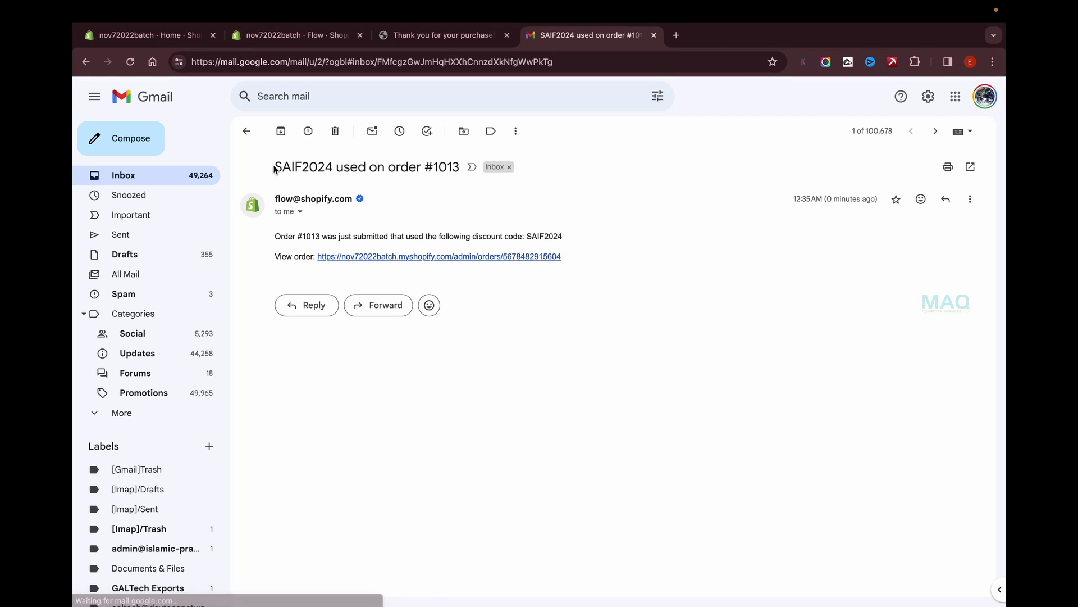
drag(274, 169, 455, 164)
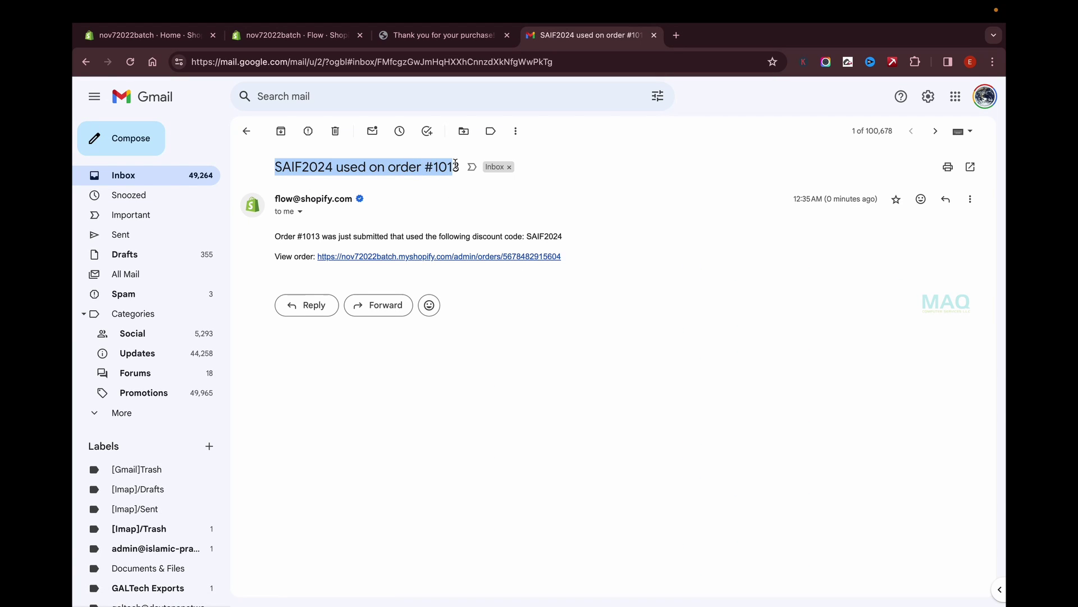
click(396, 167)
drag(278, 167, 328, 168)
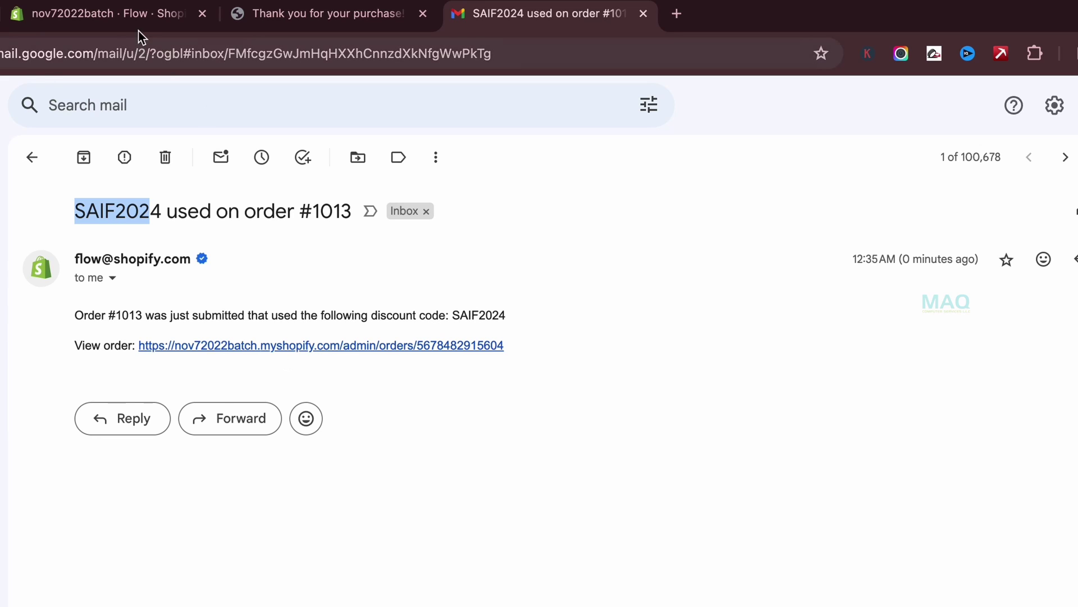
Reopen the workflow's Send internal email action, add blank lines to the message, and bring up the variable picker.
click(135, 14)
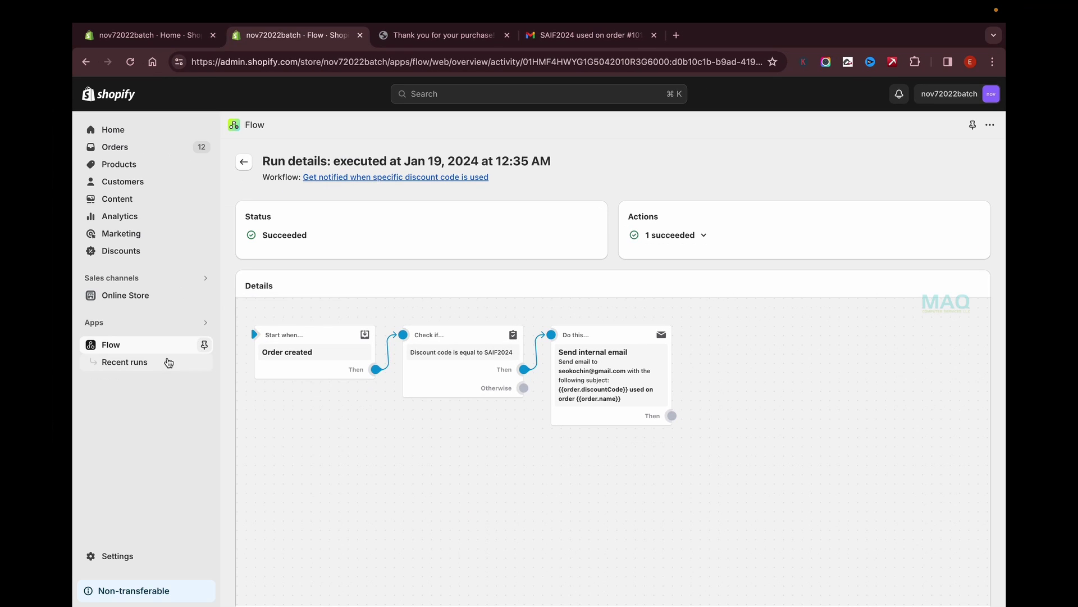
click(194, 345)
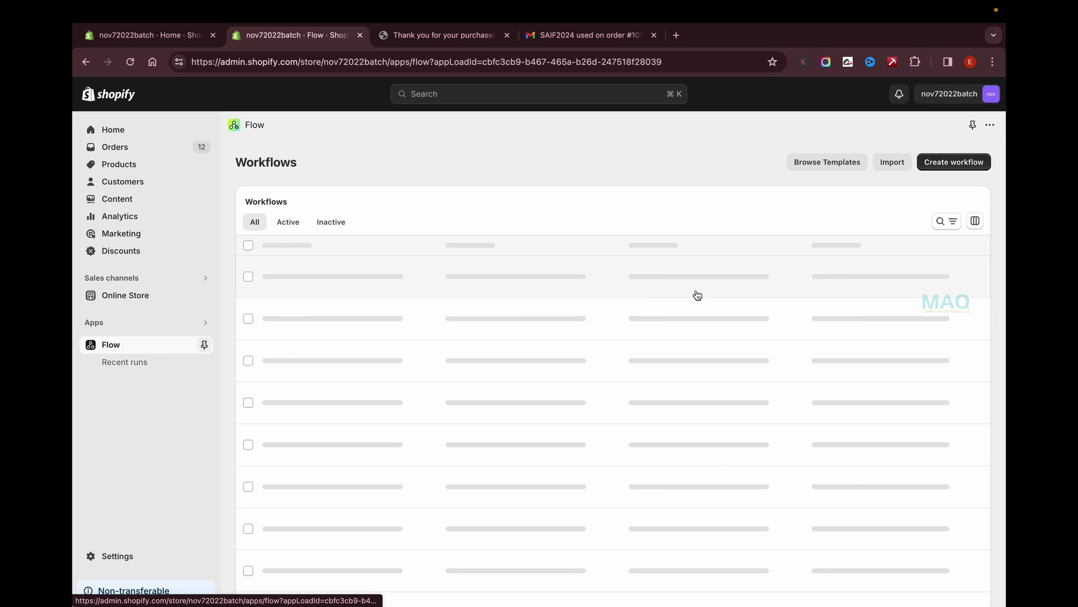
click(394, 286)
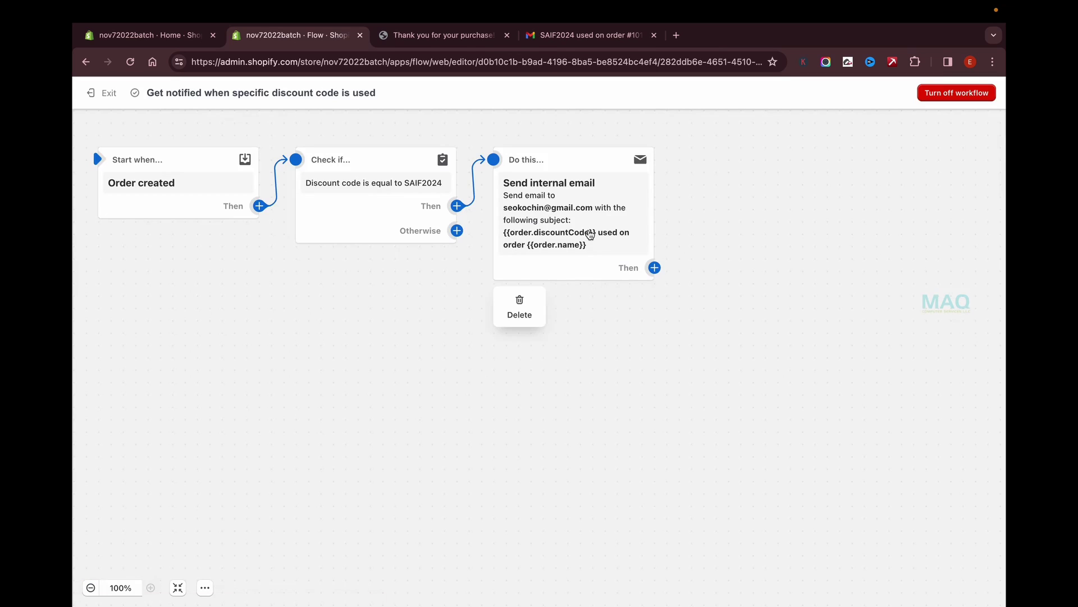
click(590, 212)
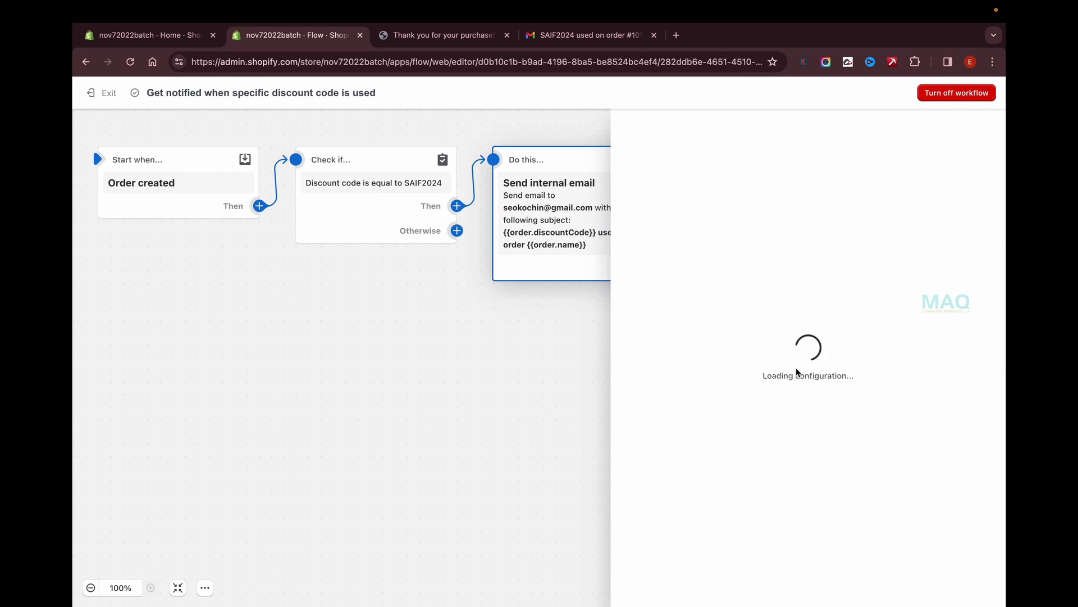
click(983, 395)
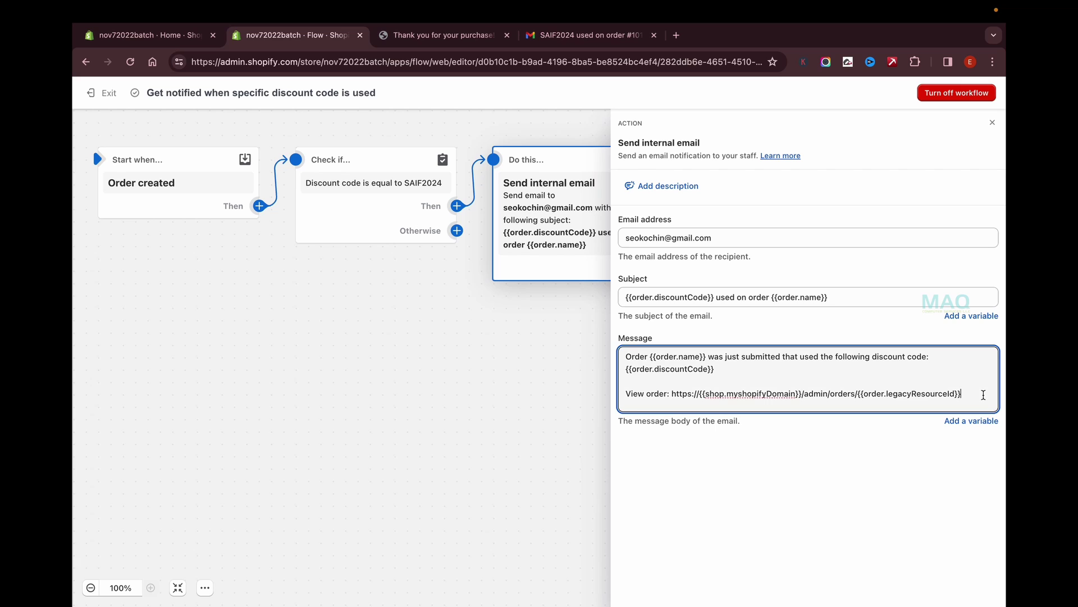
key(Return)
key(Return)
click(971, 450)
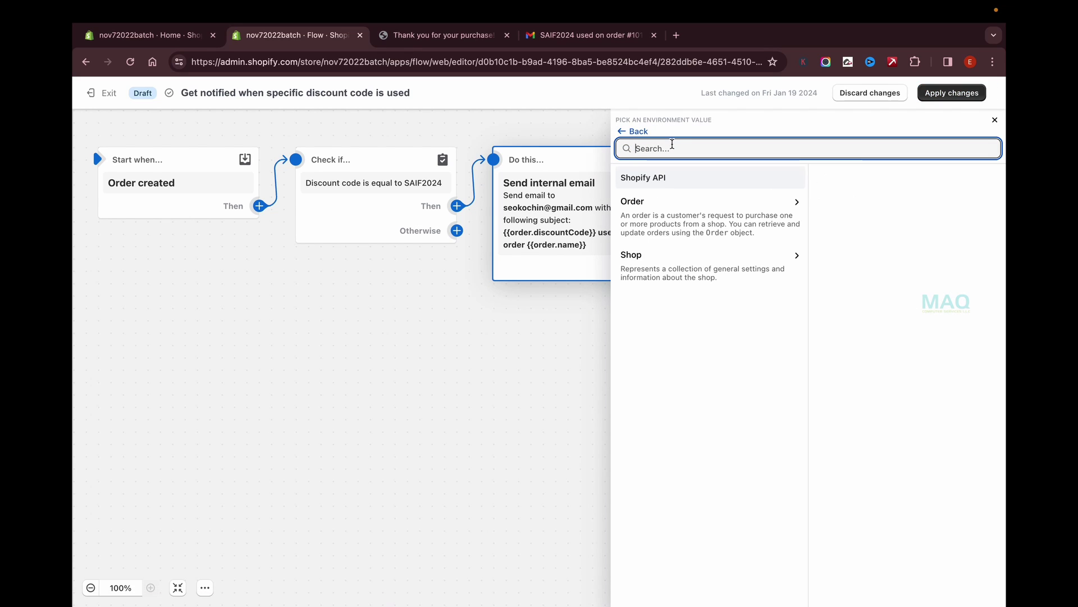
Insert the order.customer.firstName variable into the email message and start a new line.
click(667, 207)
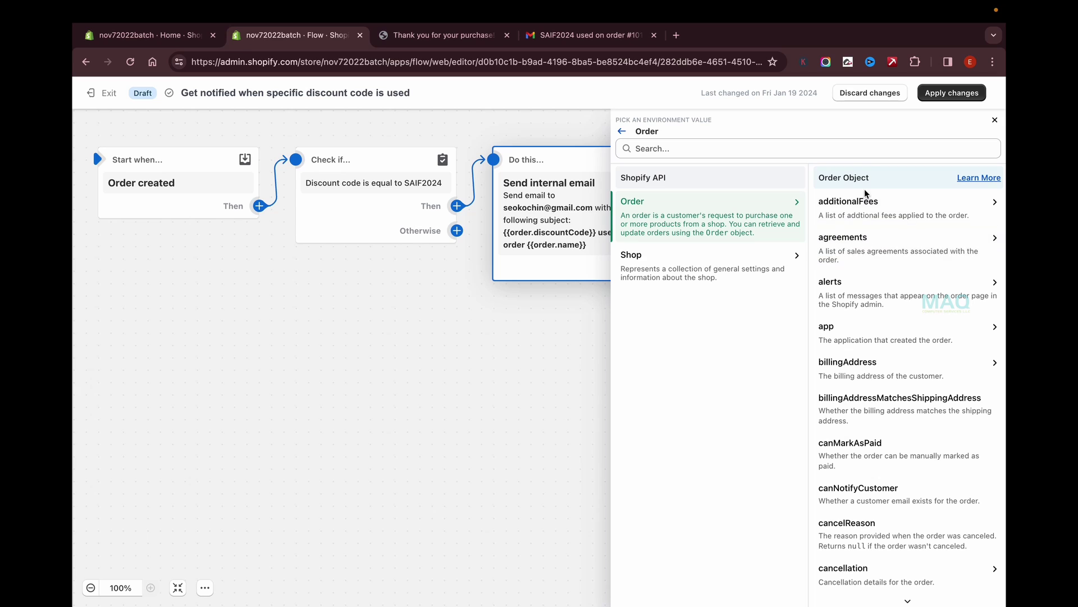
click(848, 149)
text(name)
click(667, 209)
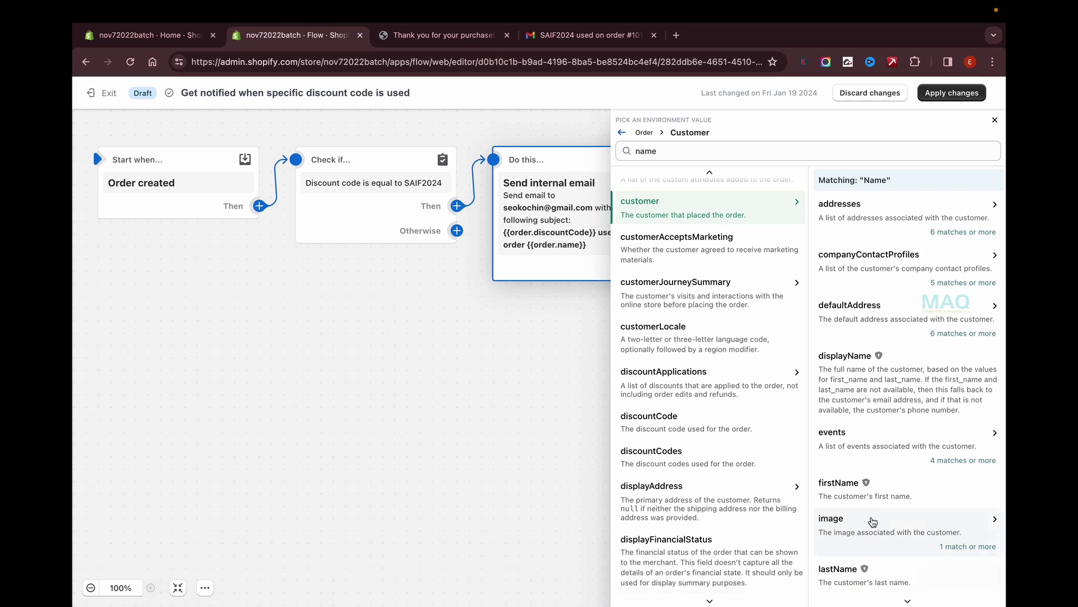
click(879, 496)
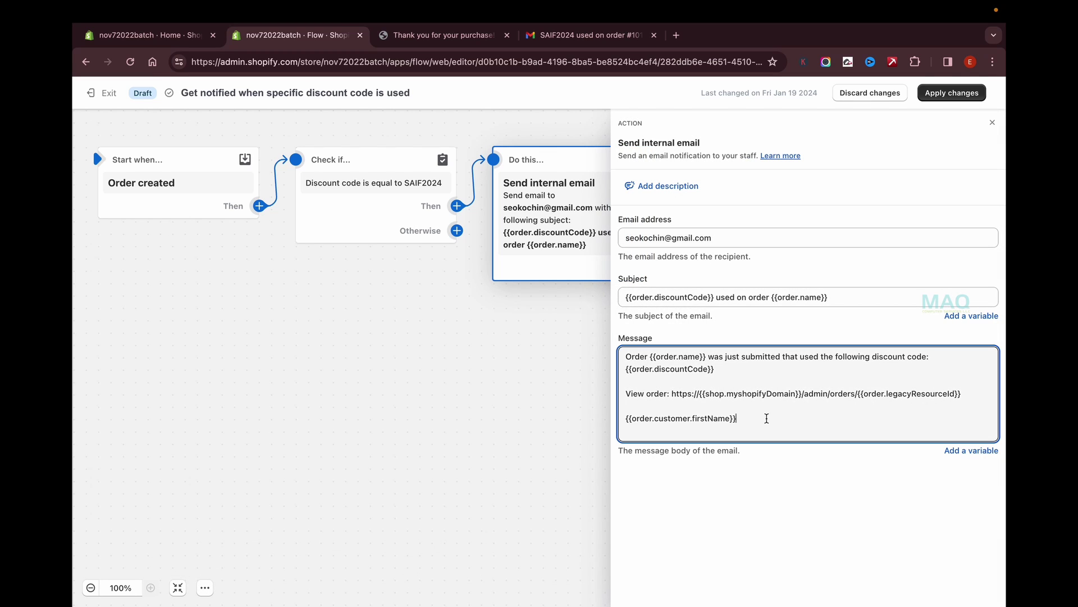
key(Return)
Insert the order.billingAddress.country variable into the email message.
click(971, 465)
scroll(899, 337, down, 1)
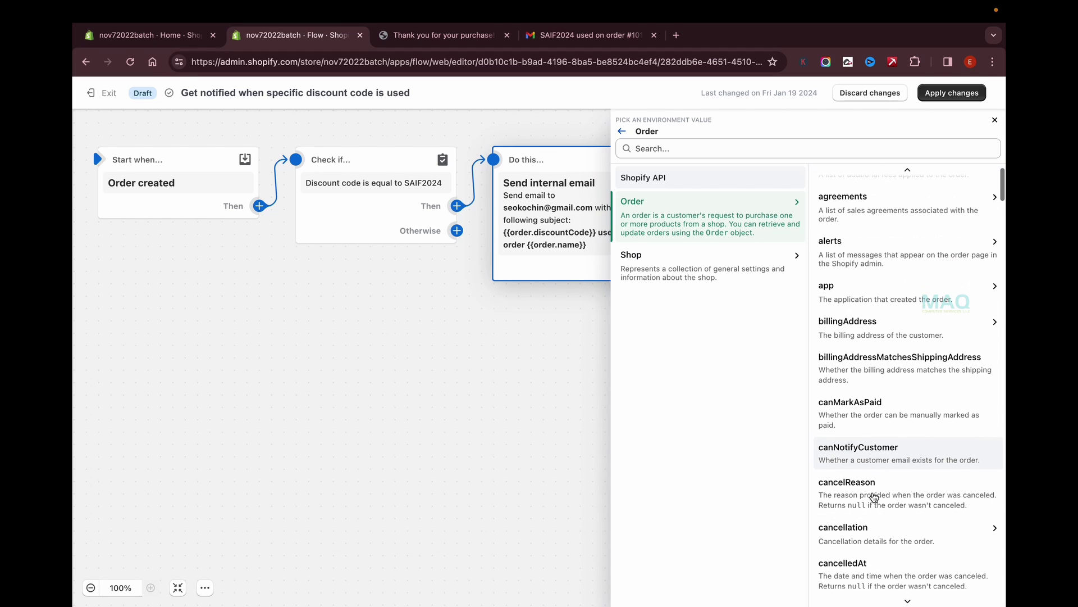
click(774, 148)
text(name)
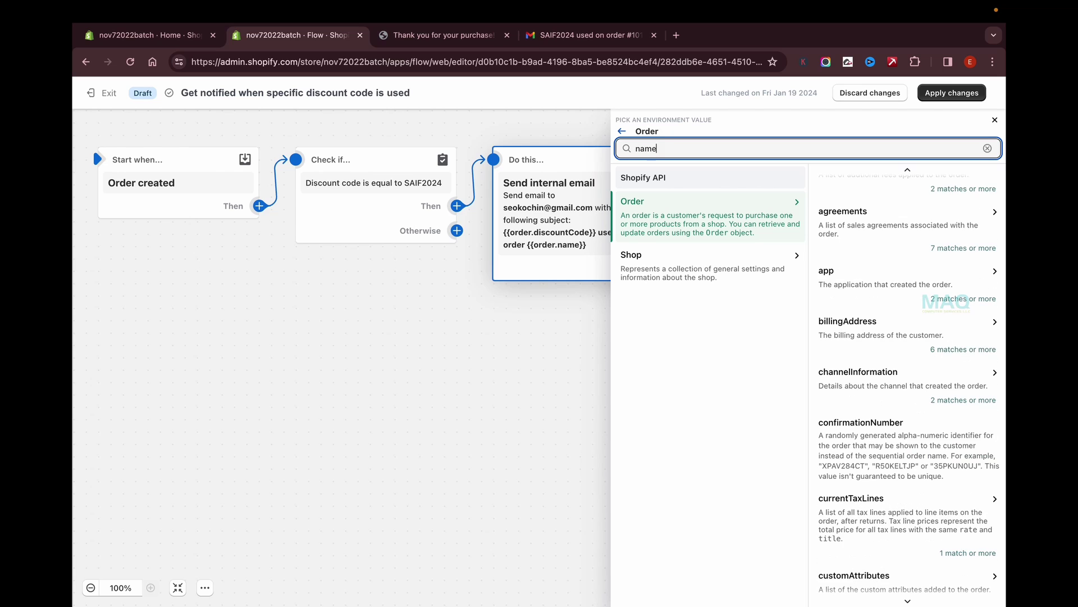
click(876, 320)
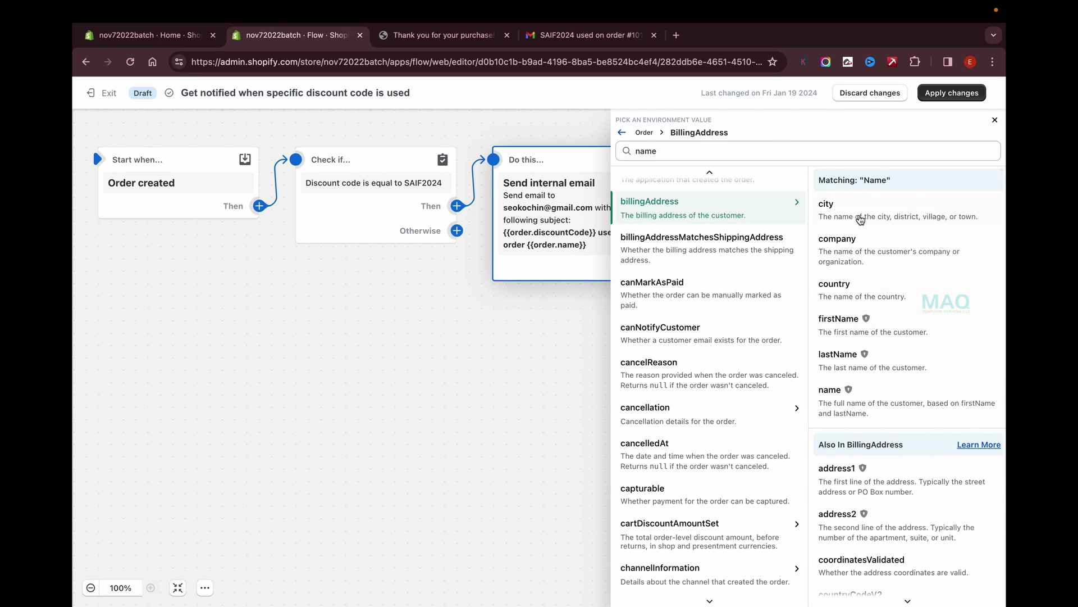
click(851, 288)
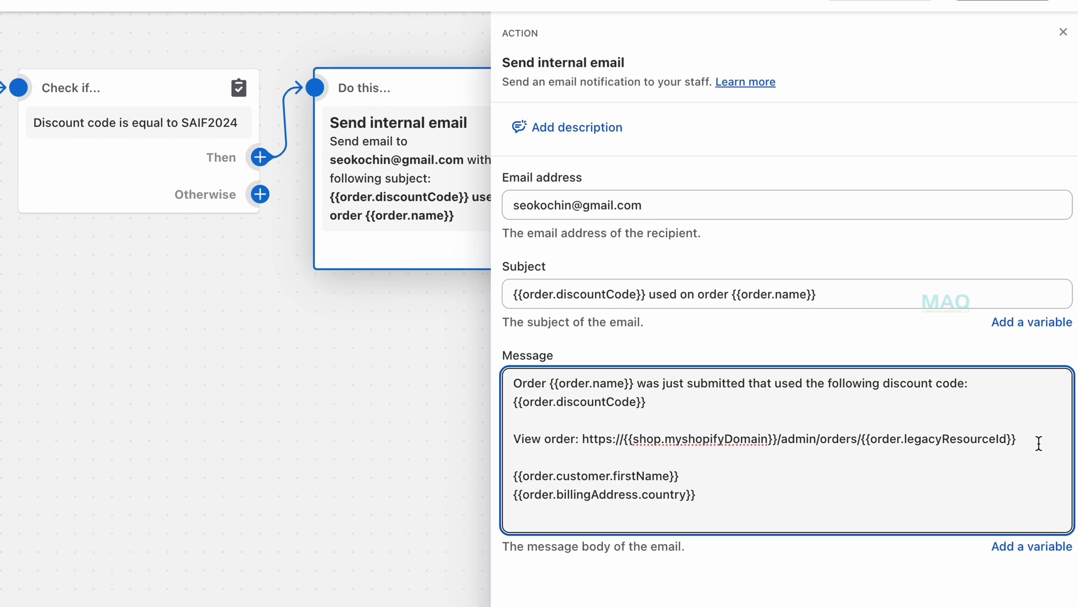
Replace the View order line with a 'Customer Details:' heading and apply the workflow changes.
triple_click(1038, 443)
key(BackSpace)
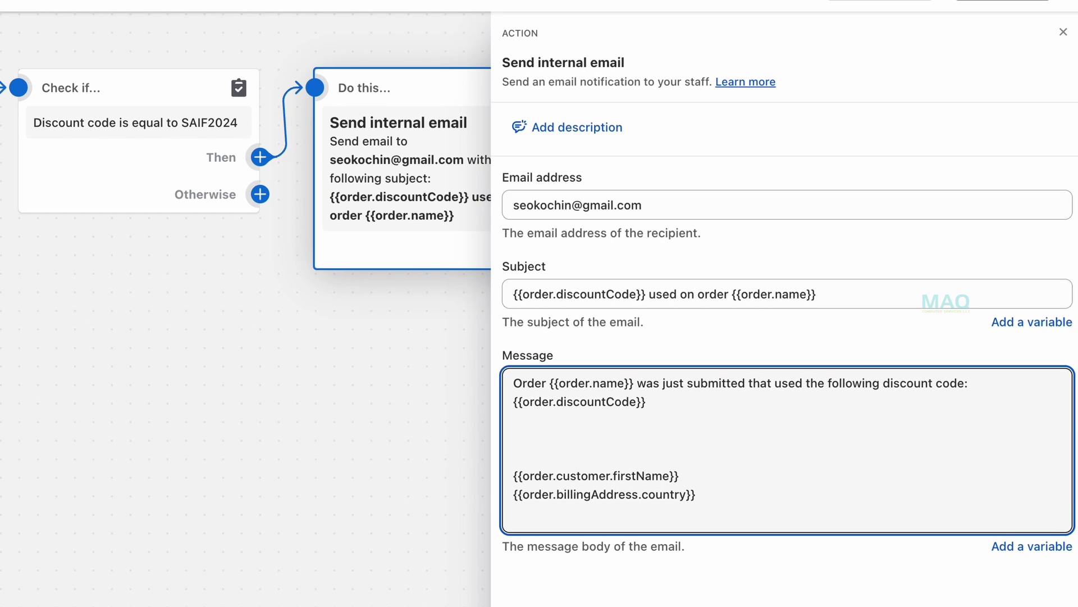
text(Customer)
text( Detil)
text(ils:)
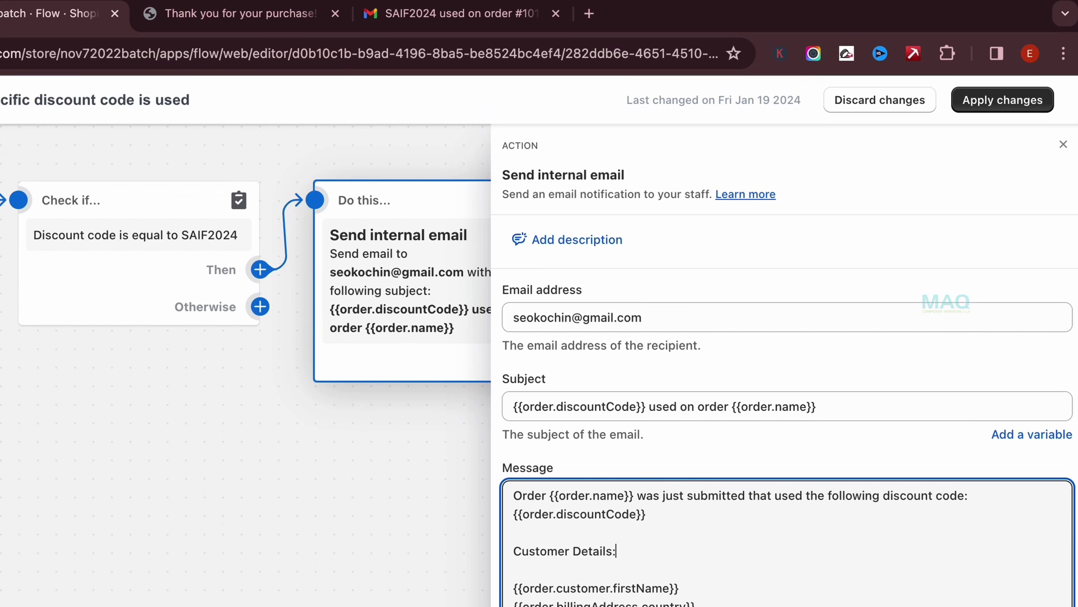
click(1012, 104)
click(629, 523)
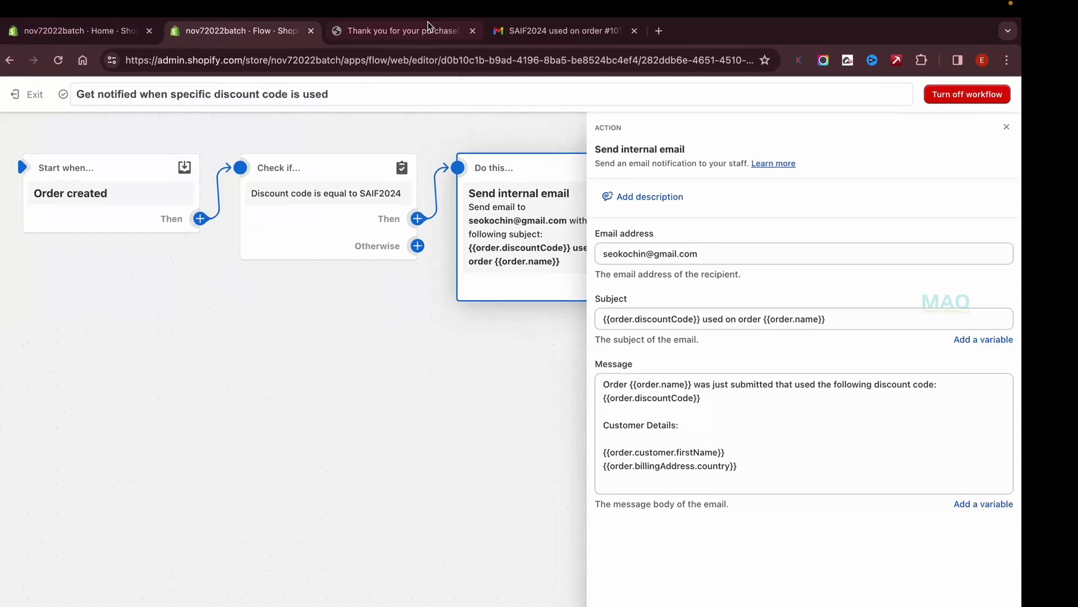
click(427, 30)
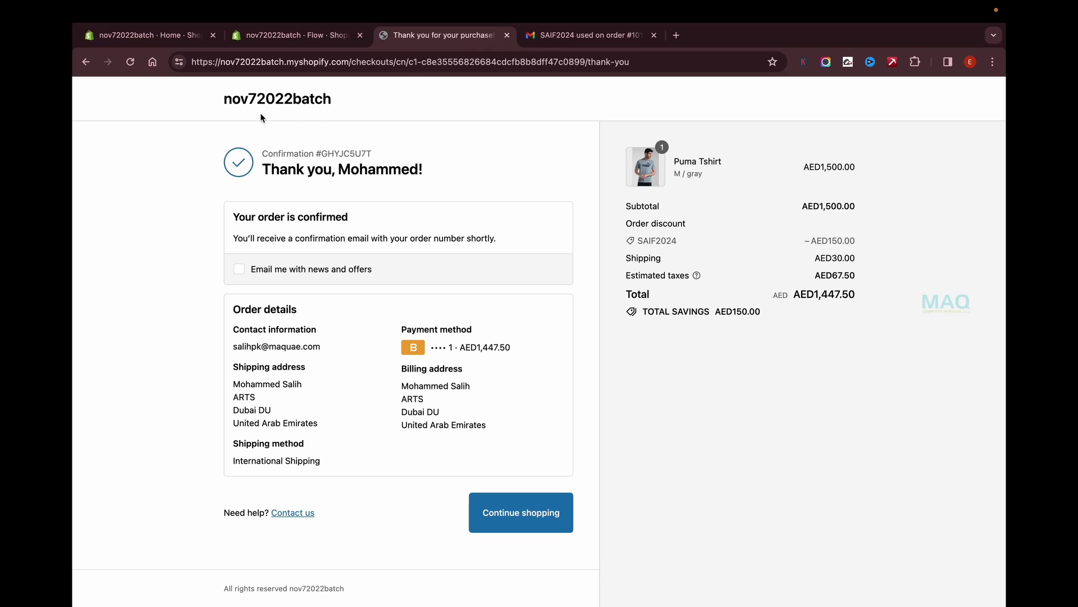
Buy the Puma Tshirt from the homepage, filling in checkout and payment details to place the order.
click(267, 100)
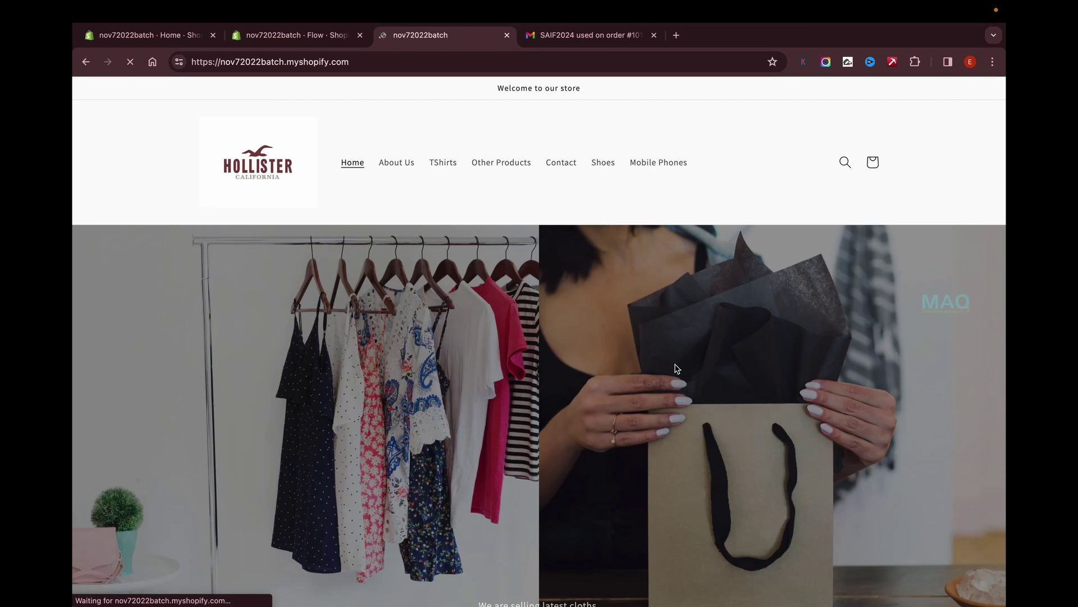
scroll(675, 363, down, 10)
scroll(675, 362, down, 5)
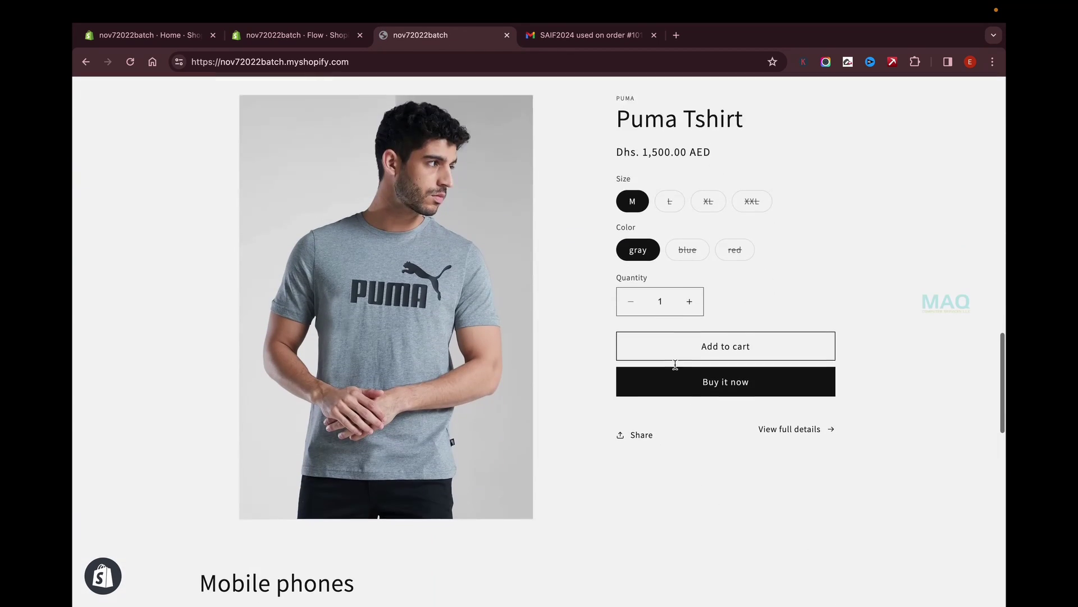
click(729, 390)
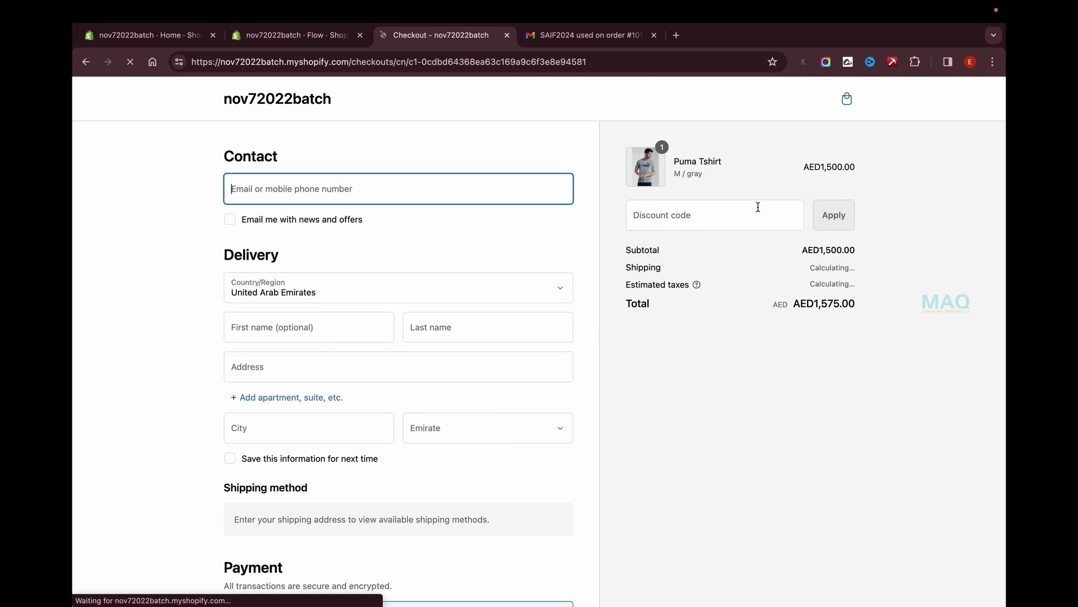
text(info)
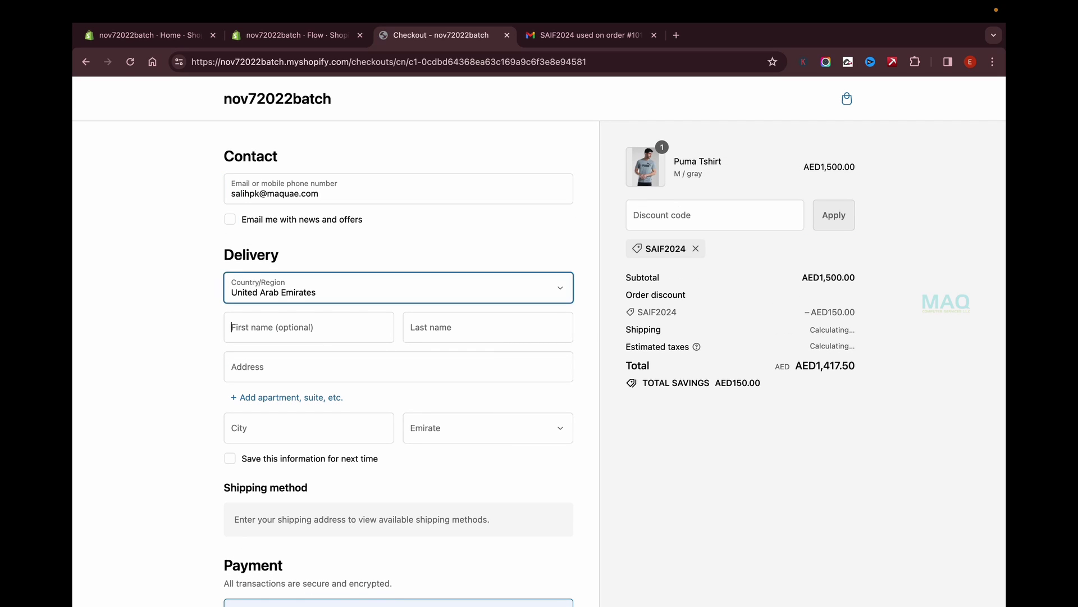
text(Deira)
key(Tab)
text(d1)
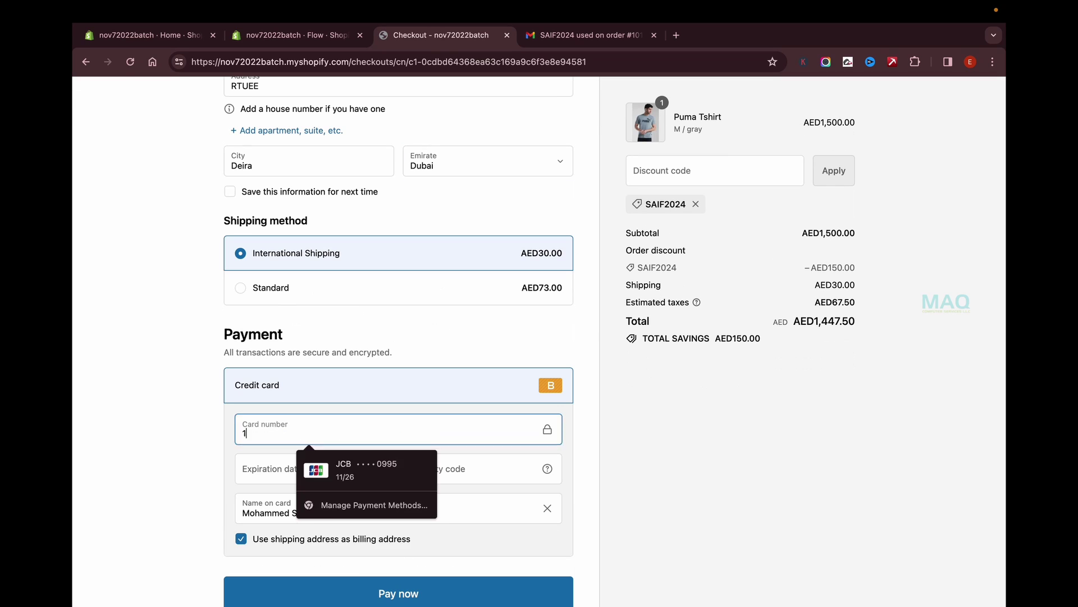
text(1234)
key(Tab)
text(123)
key(Return)
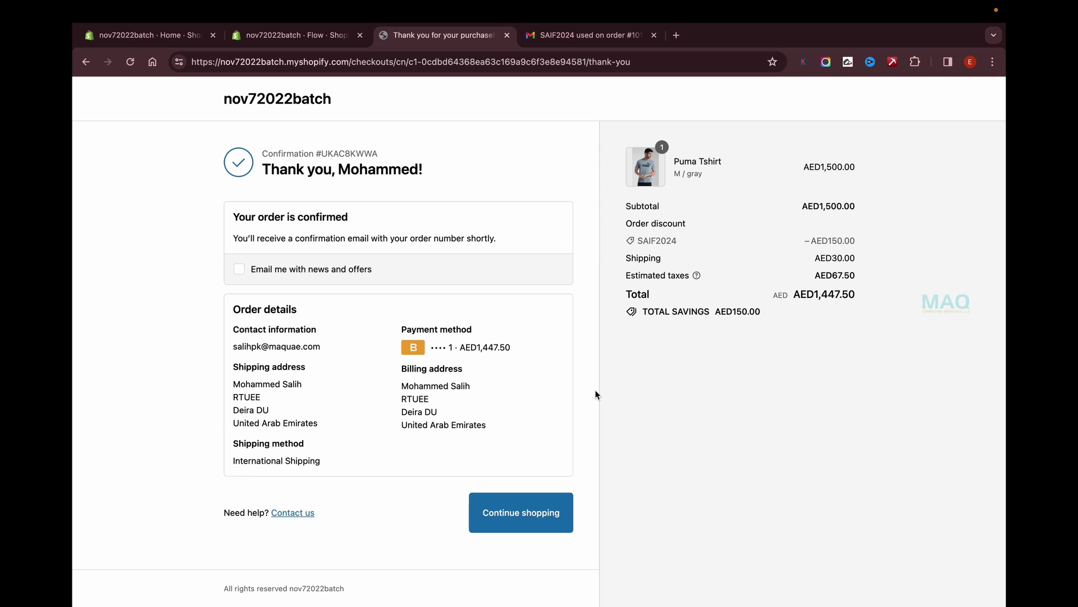
Open the discount notification email and verify the customer's first name and billing country.
click(584, 35)
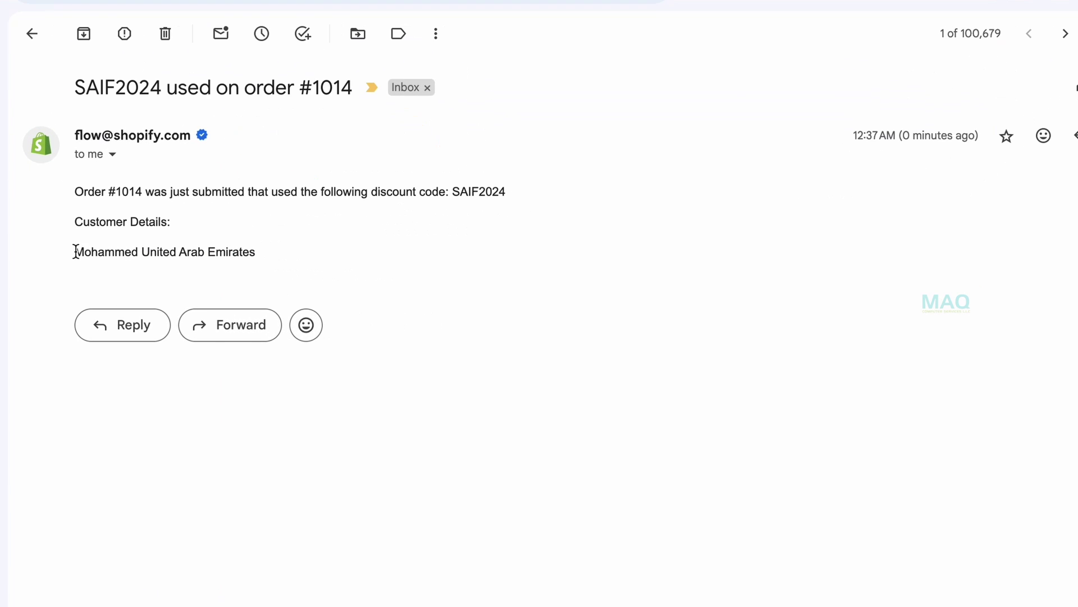
drag(275, 276, 317, 275)
click(159, 251)
drag(141, 251, 313, 258)
Return to the Flow editor and deselect the Send internal email node to close its settings panel.
click(324, 35)
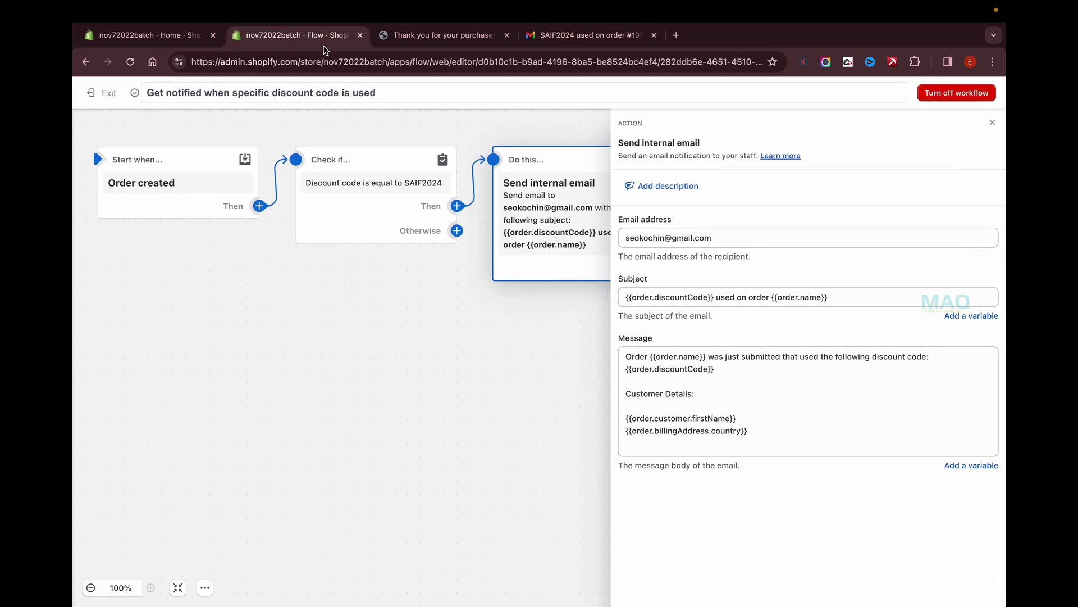
click(468, 316)
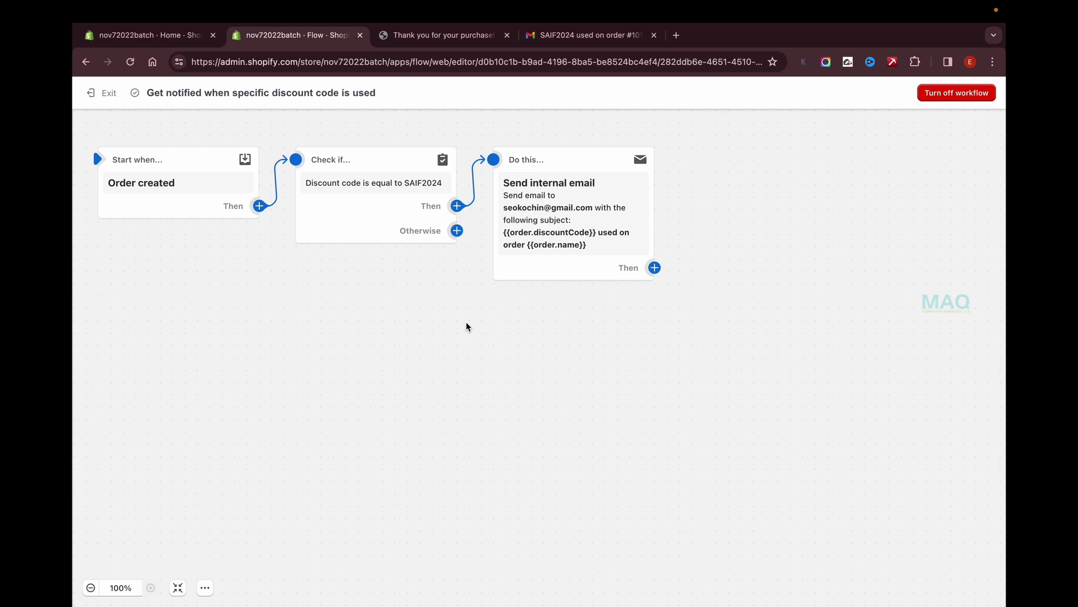